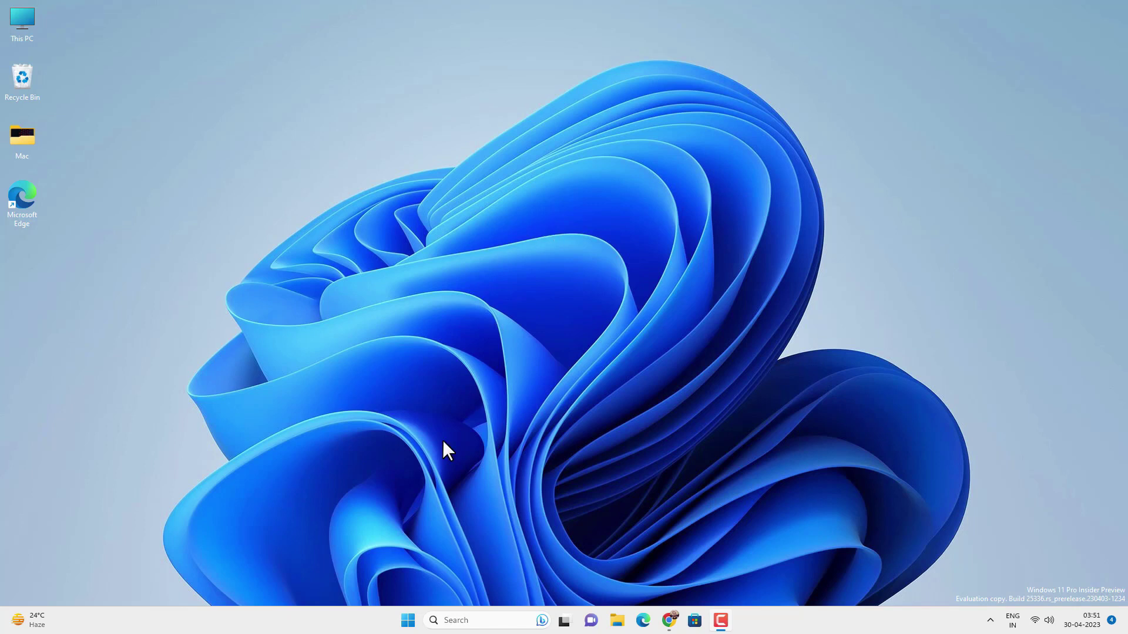
Pause Windows updates for 1 week in Settings, until 07-05-2023.
left_click(404, 627)
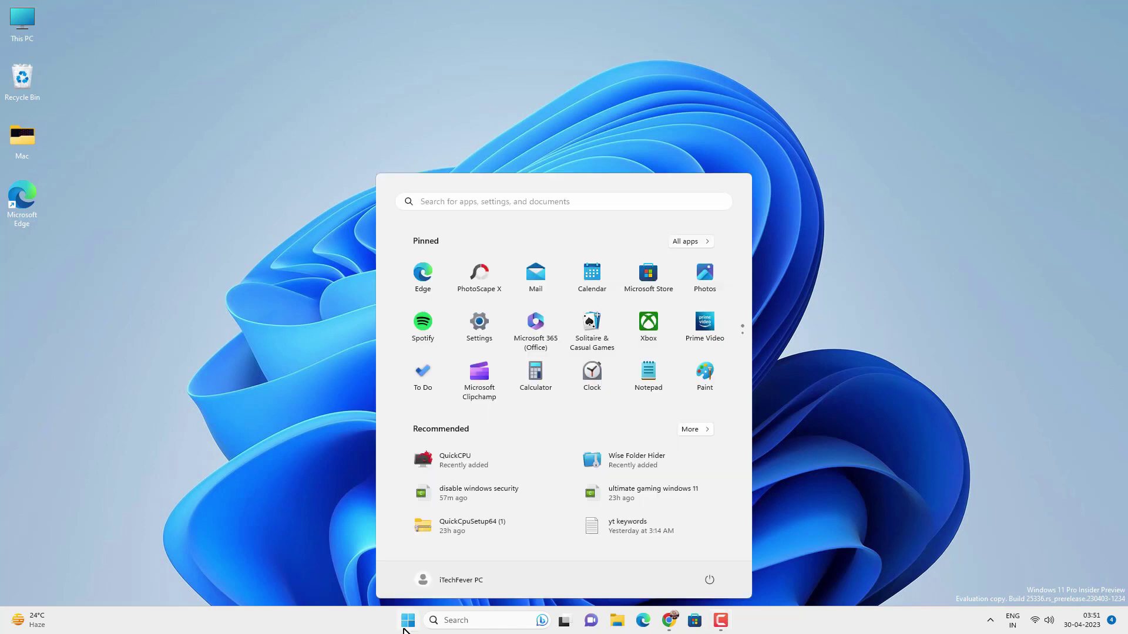
left_click(477, 322)
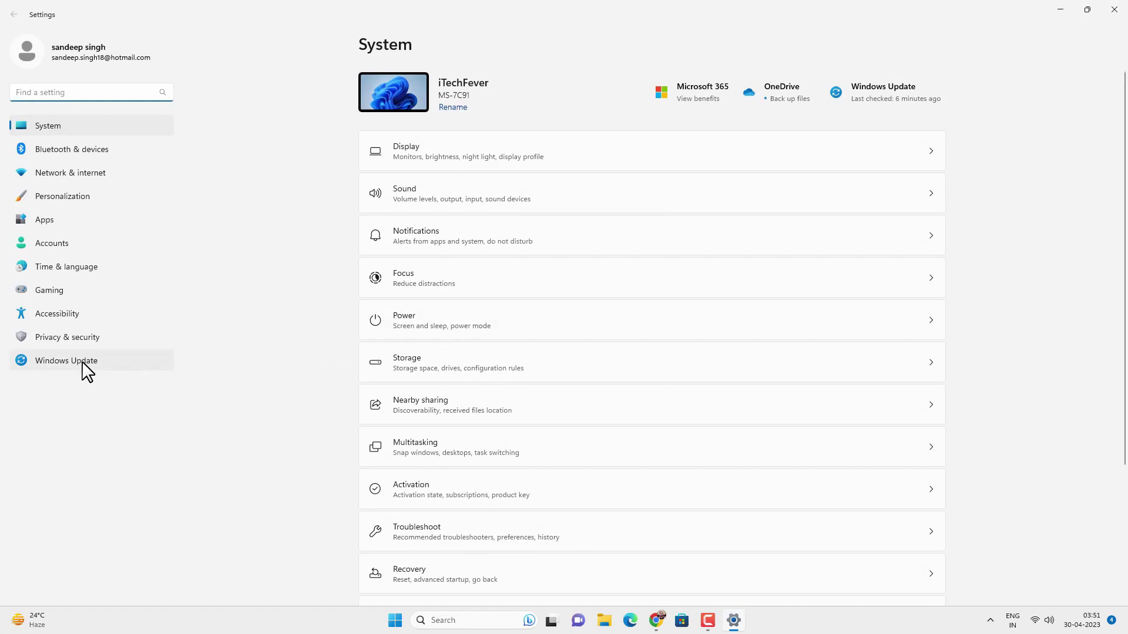
left_click(87, 372)
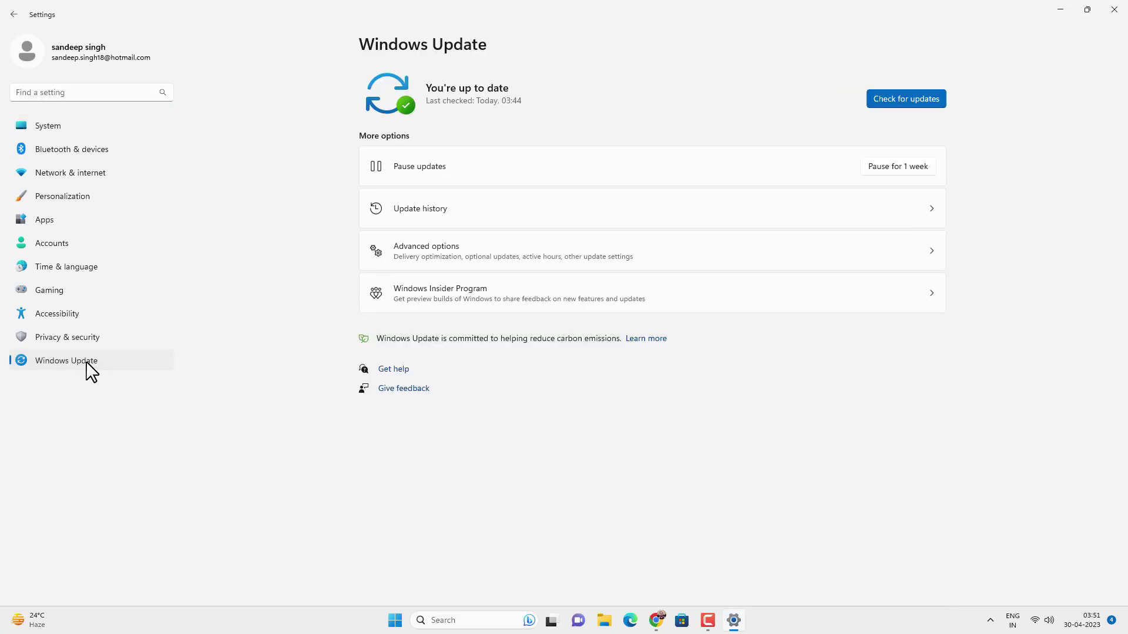
left_click(904, 175)
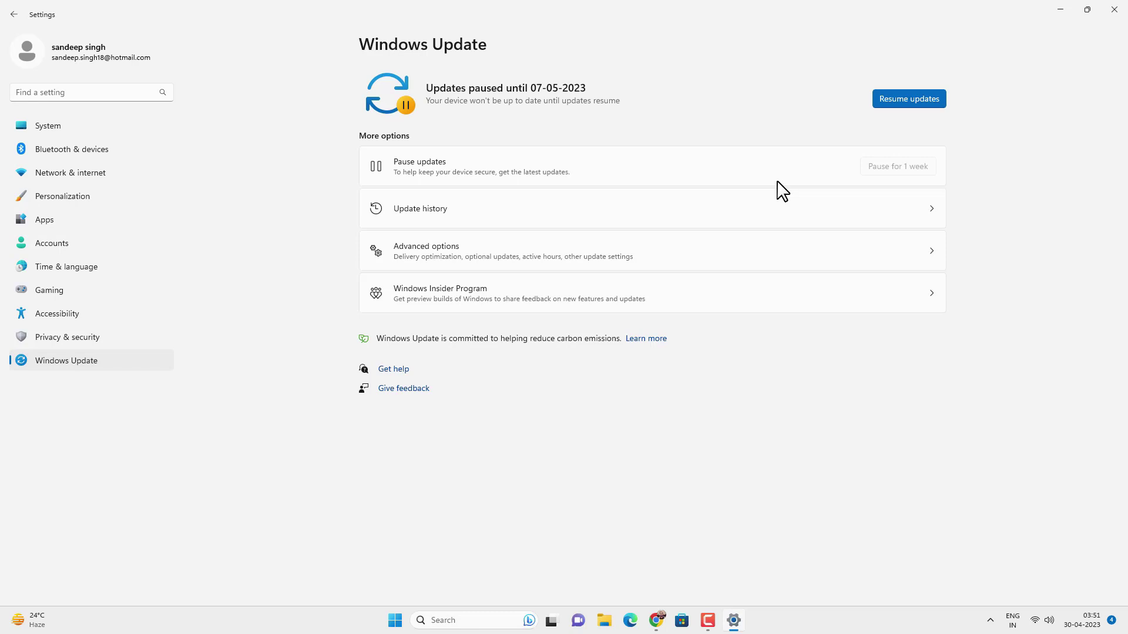
View the Windows Update advanced options, then close the Settings window.
left_click(570, 265)
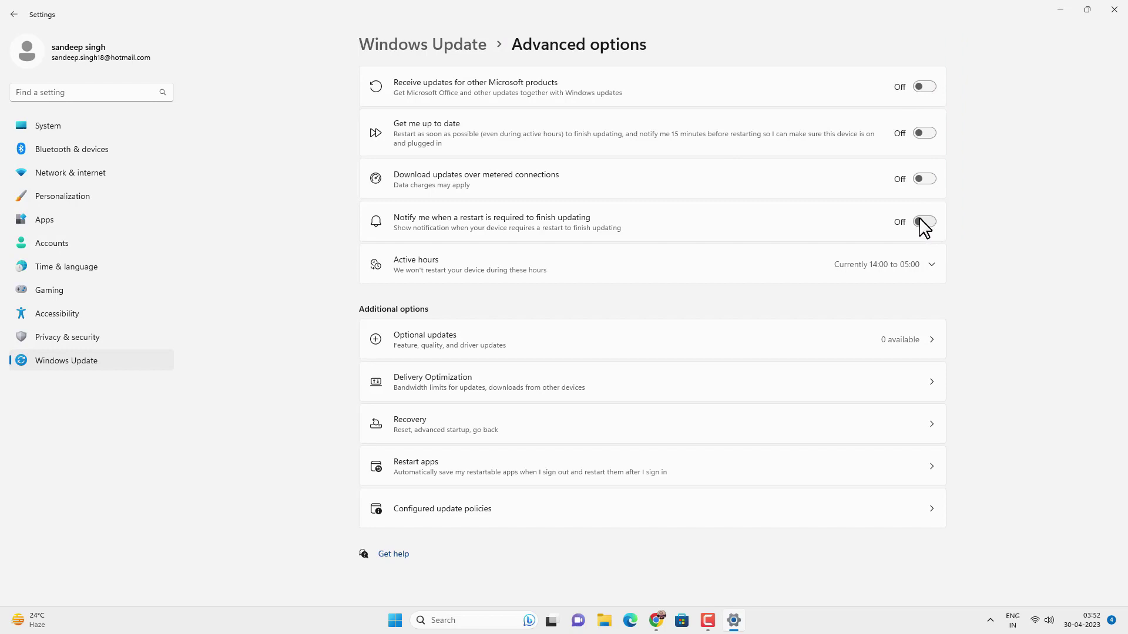
left_click(1118, 12)
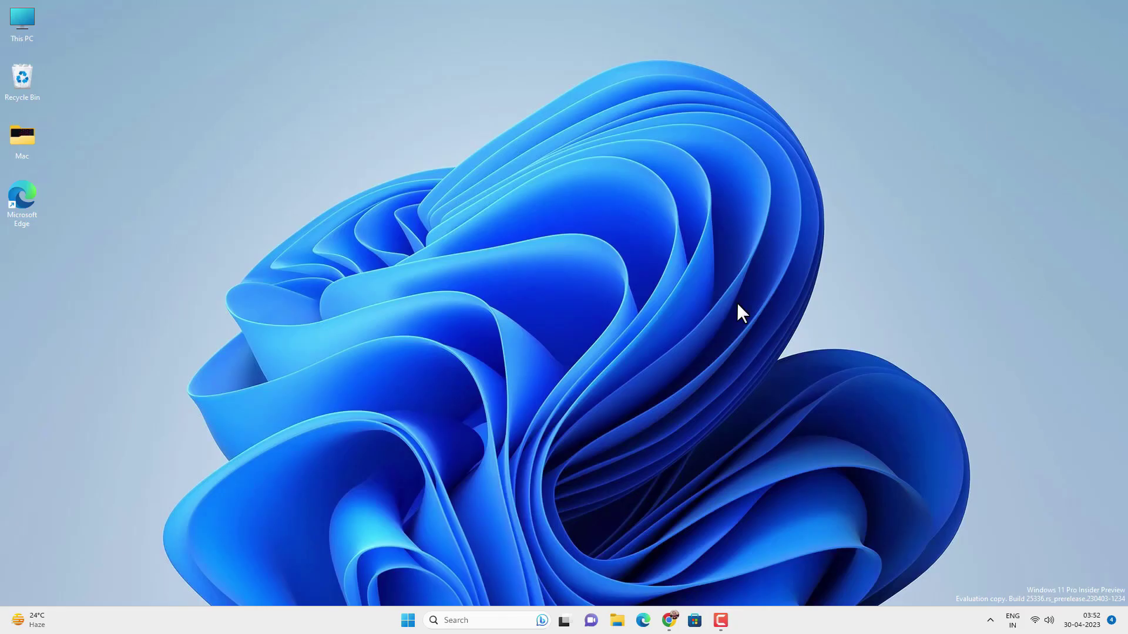
Search for 'services', open the Services app and reposition its window.
left_click(484, 620)
type("services")
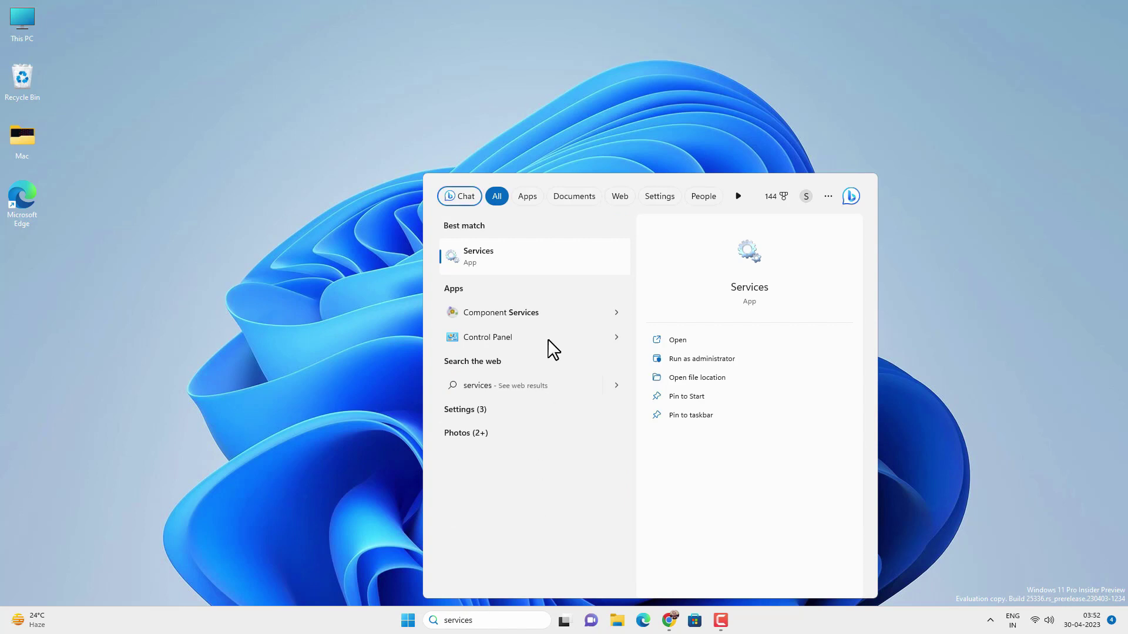
left_click(536, 257)
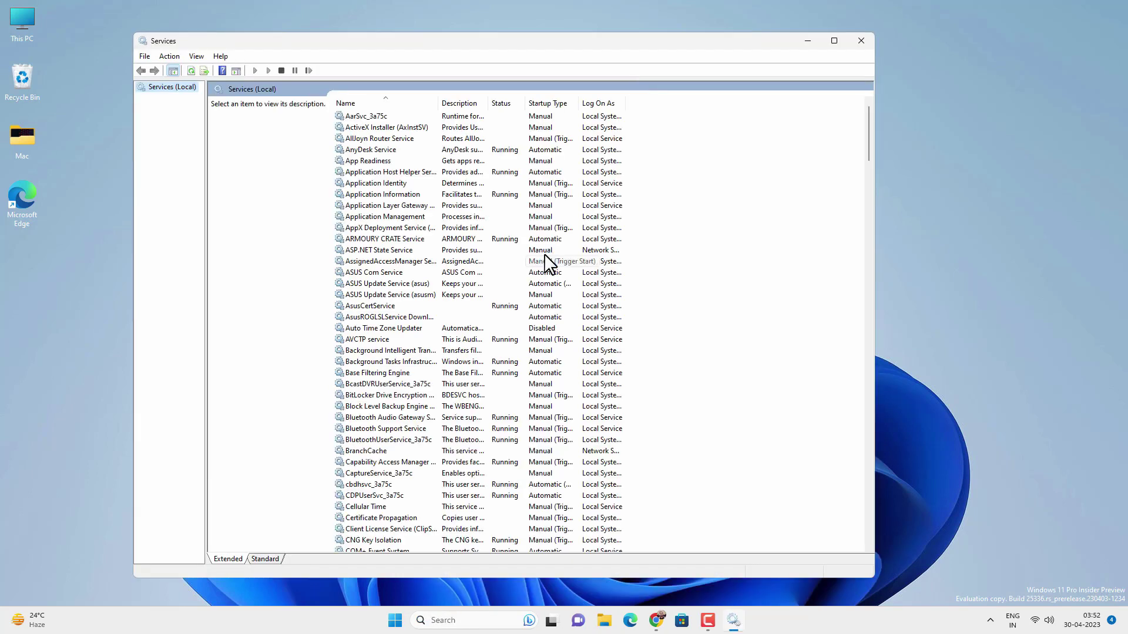
left_click_drag(728, 41, 811, 39)
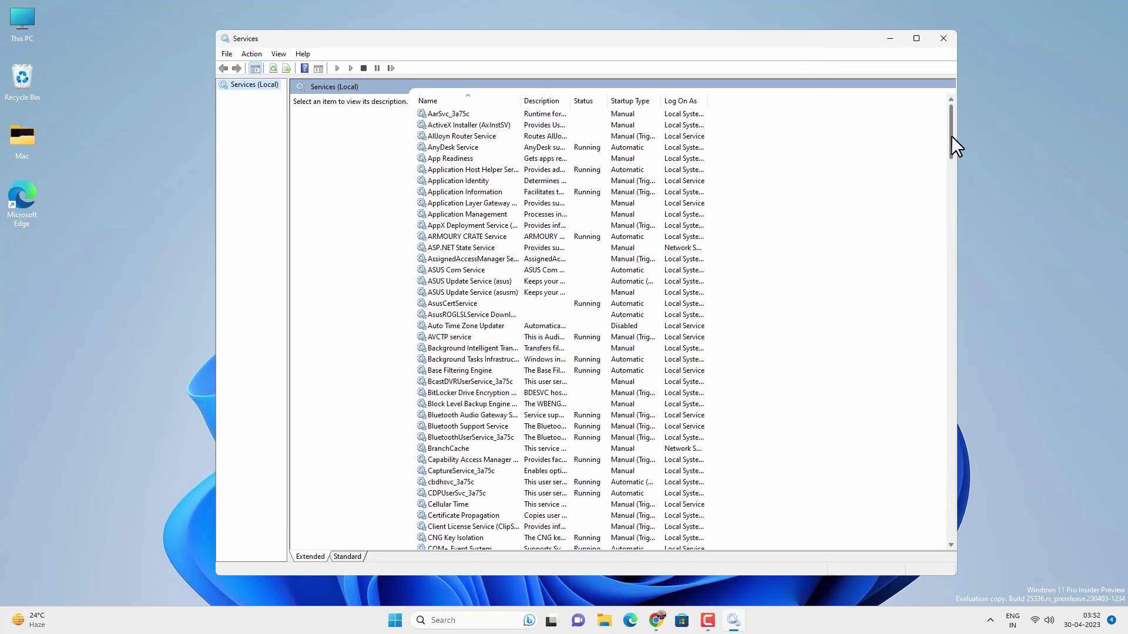
left_click_drag(952, 137, 929, 532)
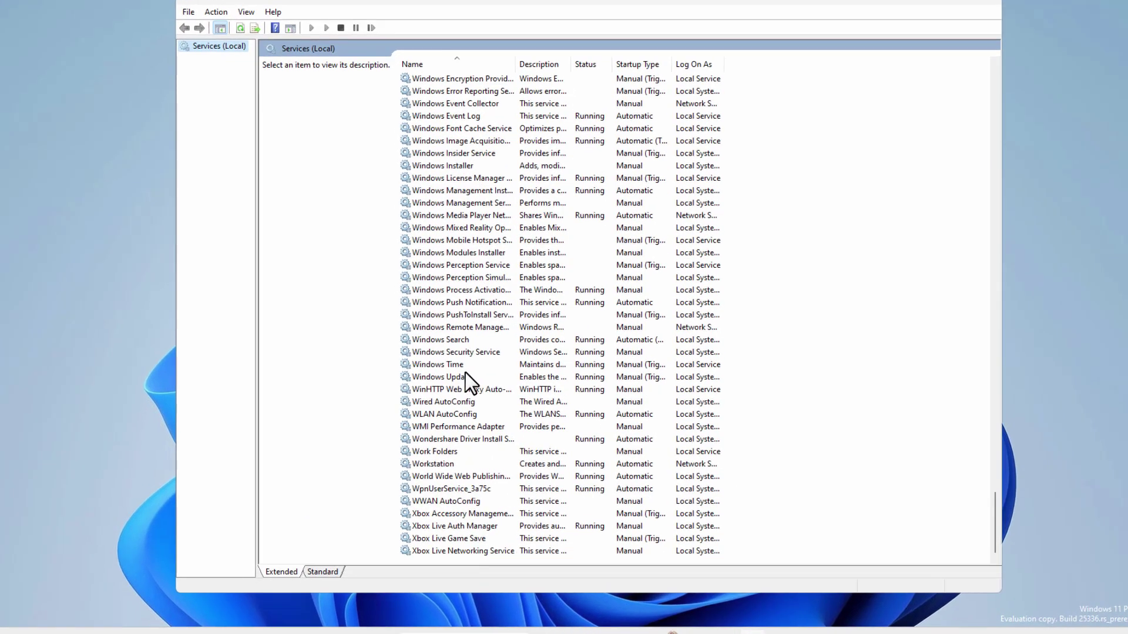
Set the Windows Update service's startup type to Disabled, apply, and stop the service.
left_click(476, 381)
right_click(449, 369)
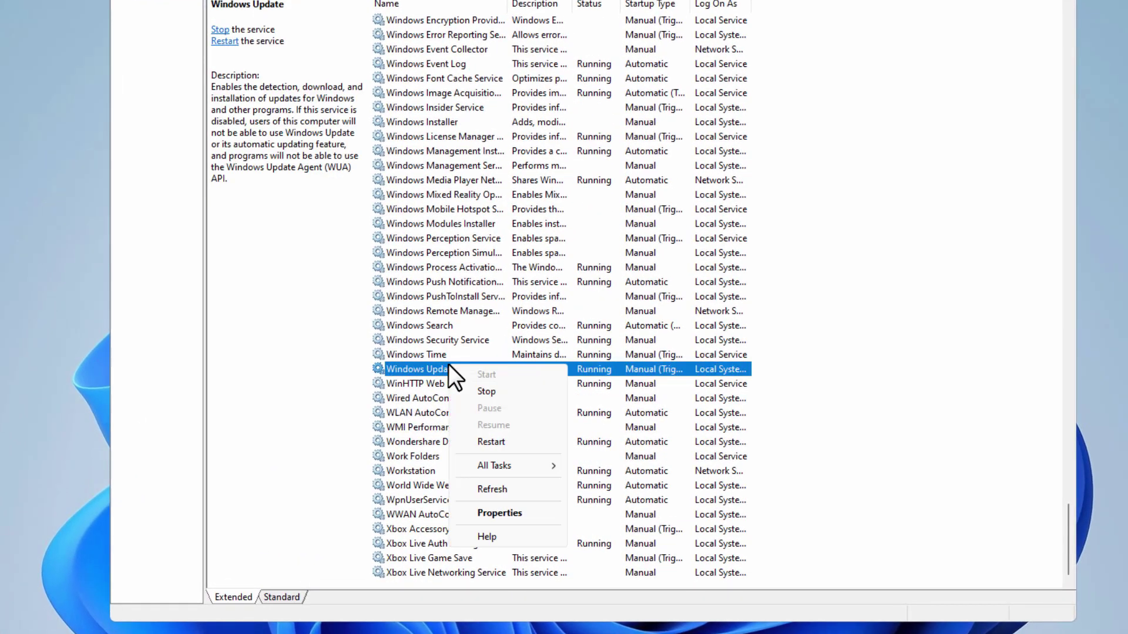
left_click(520, 512)
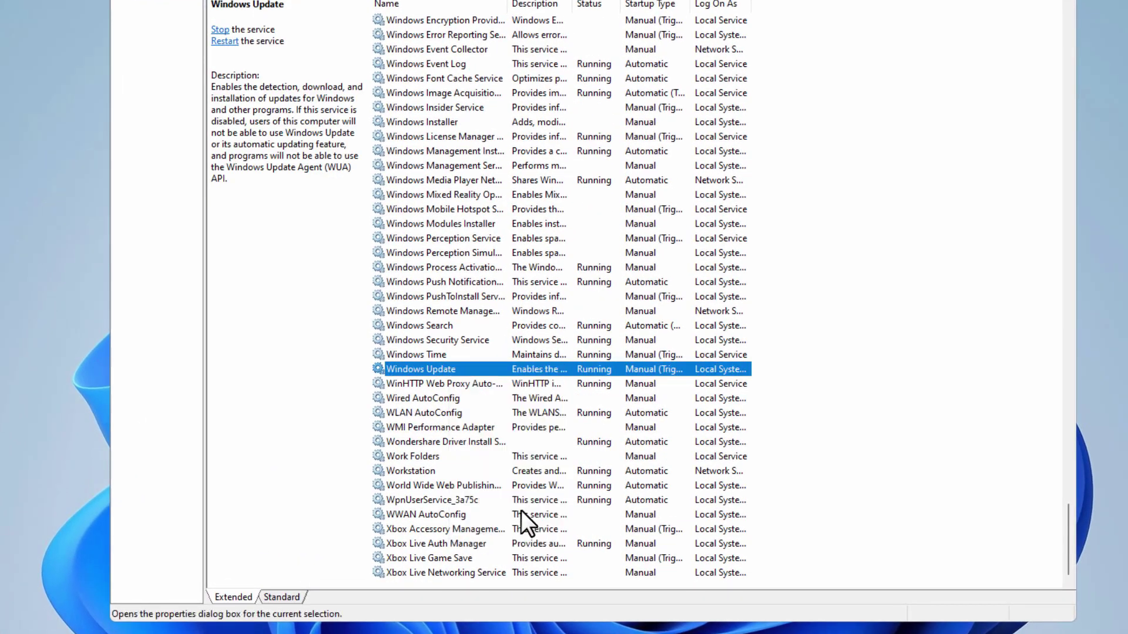
left_click(559, 258)
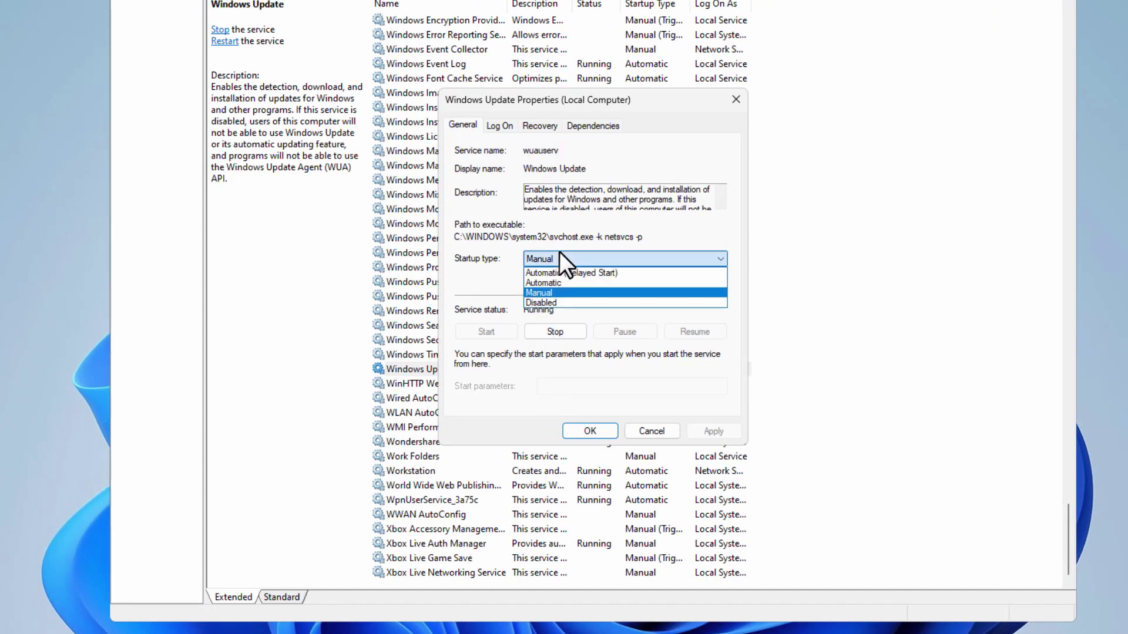
left_click(567, 304)
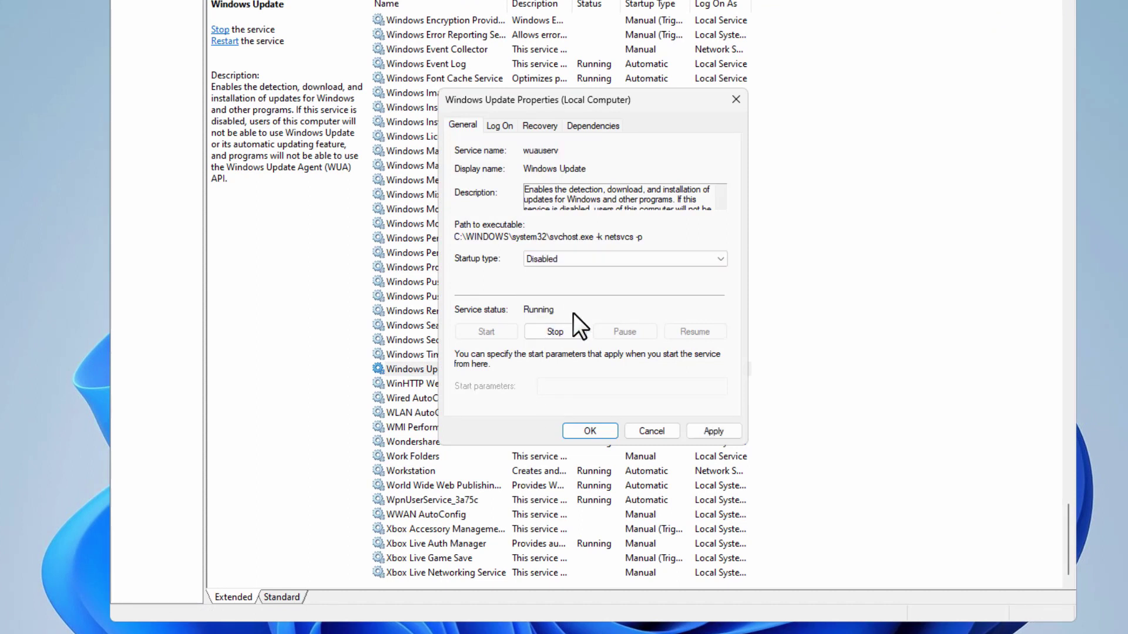
left_click(713, 430)
left_click(551, 331)
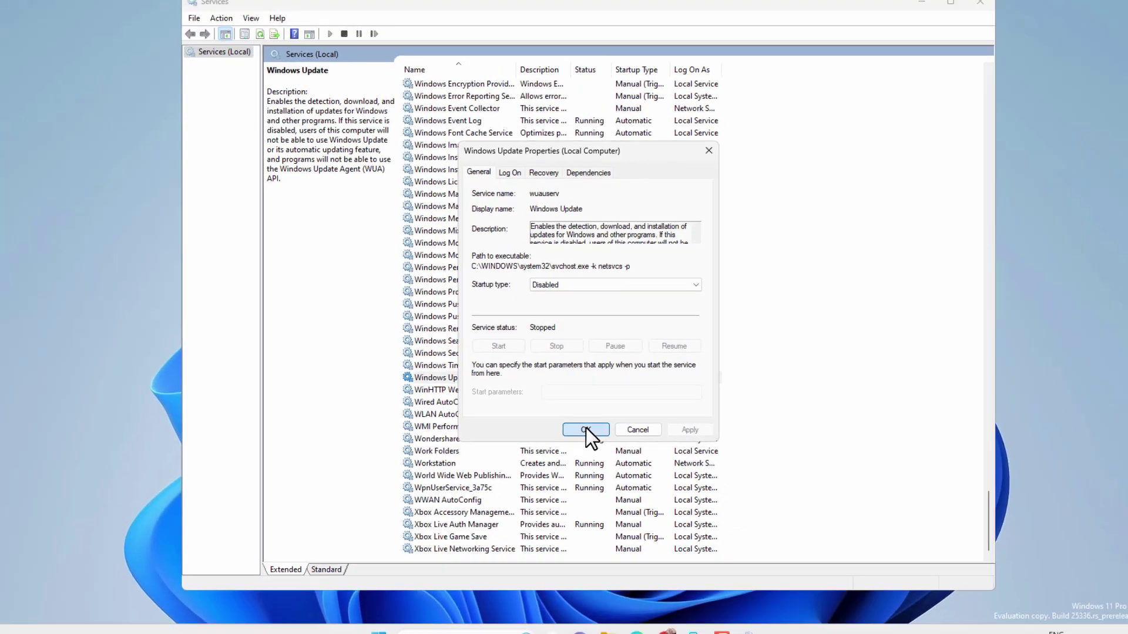
left_click(590, 430)
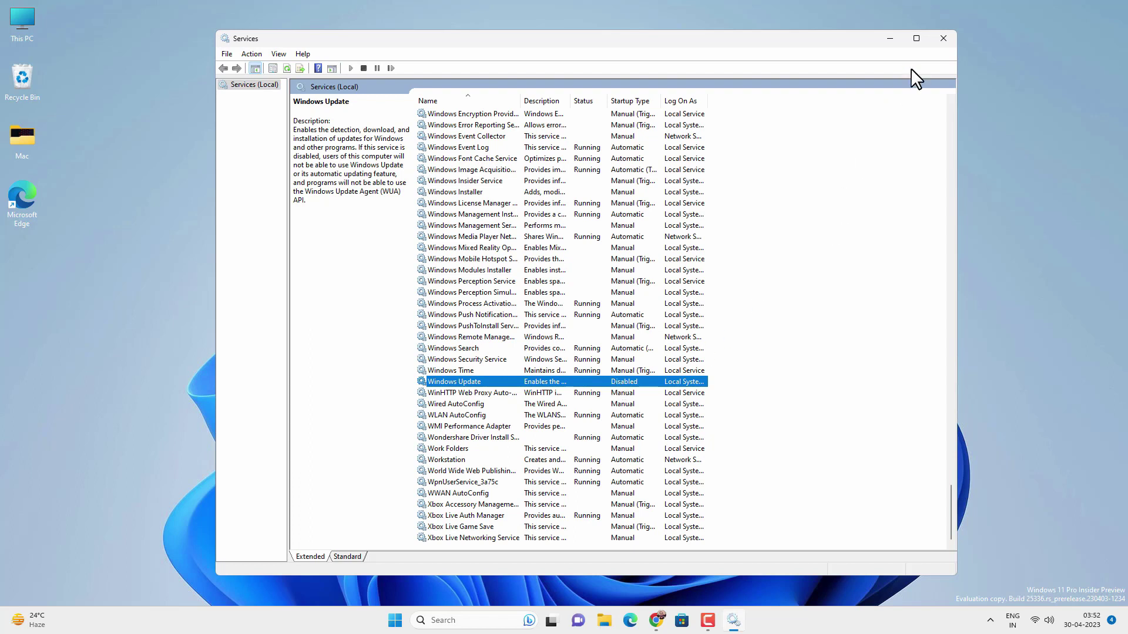
Close the Services window.
left_click(943, 38)
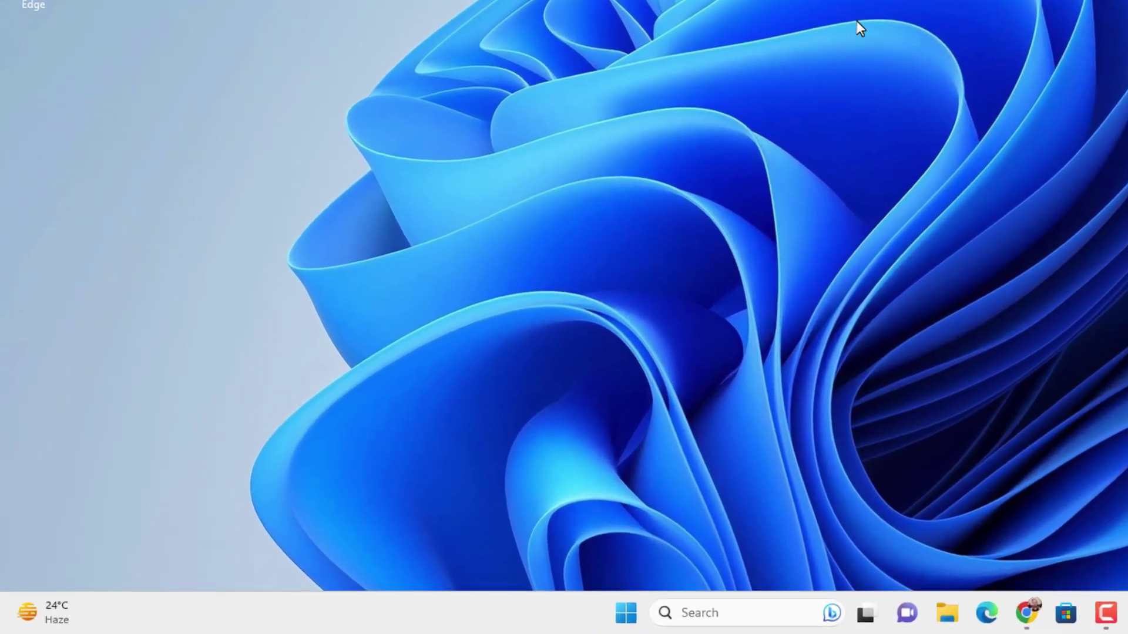
Launch gpedit.msc from the Run box, then centre and widen the Policy Editor window.
key("super+r")
type("g")
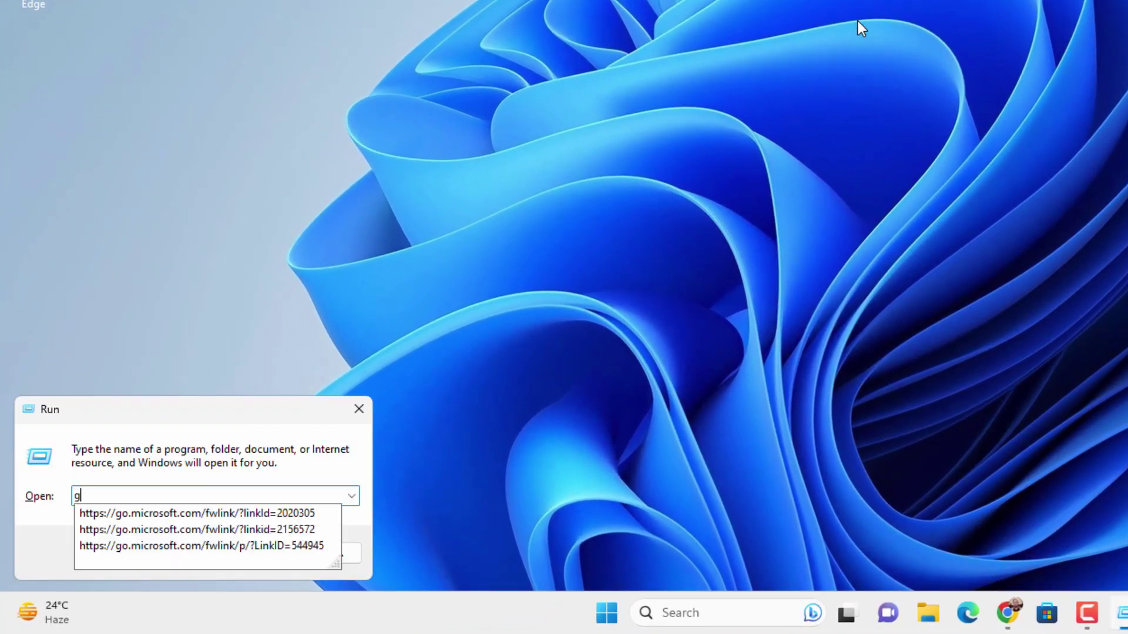
type("pedit.m")
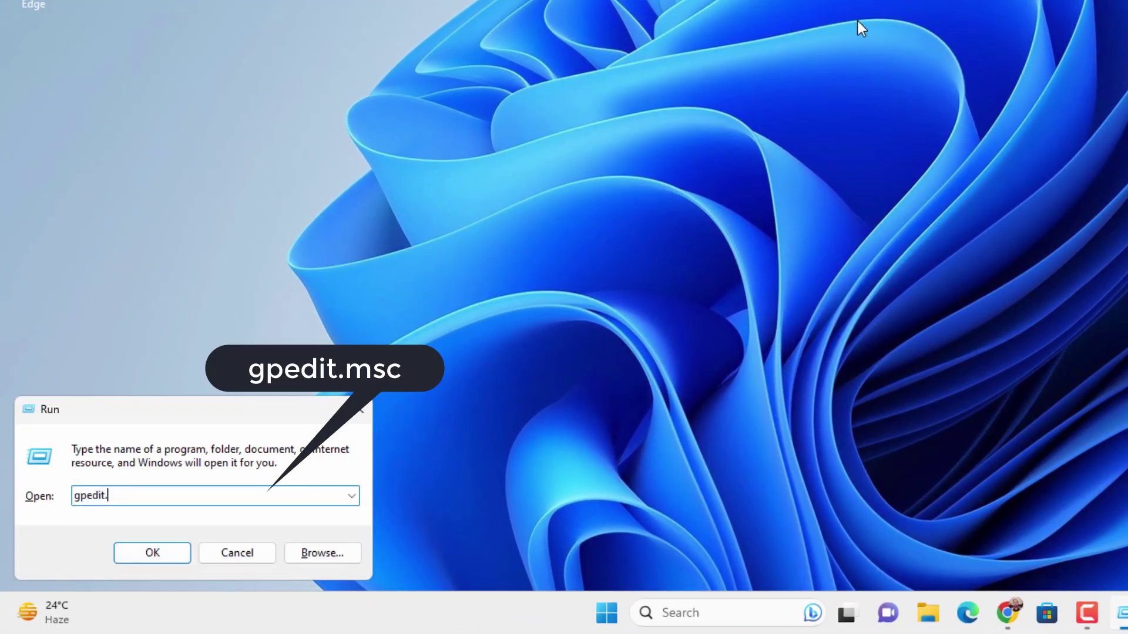
type("sc")
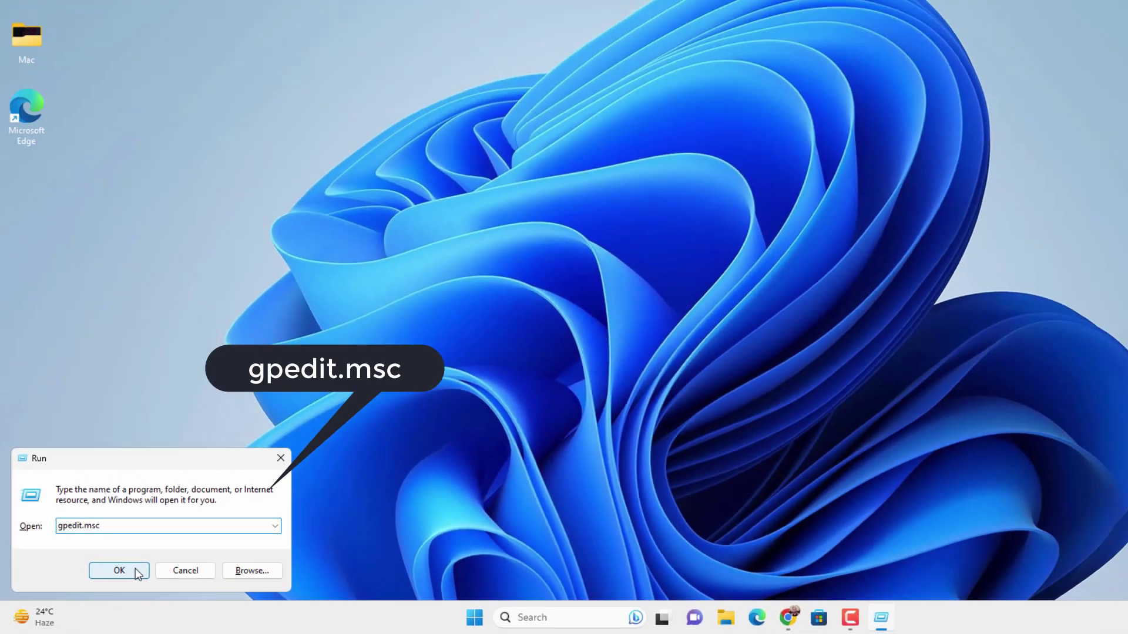
left_click(152, 553)
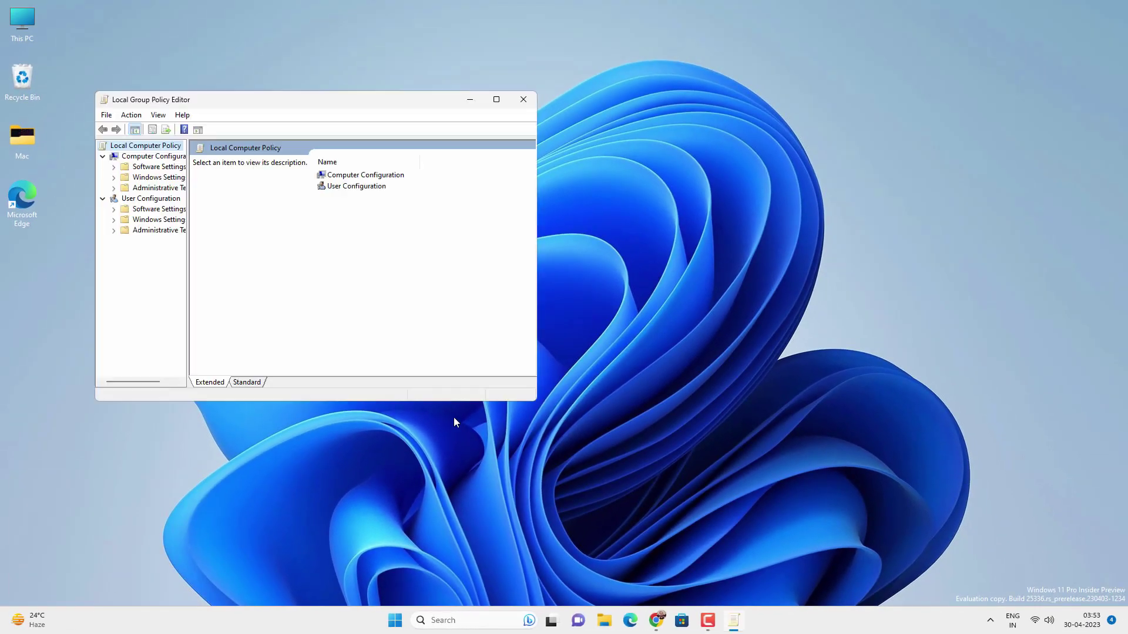
left_click_drag(379, 109, 585, 144)
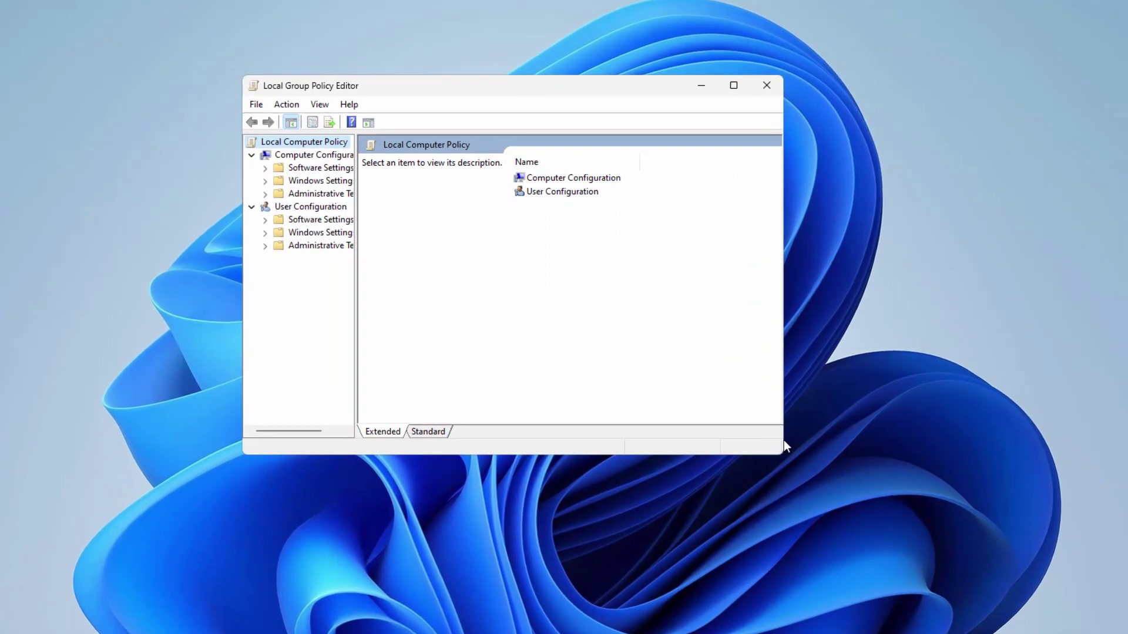
left_click_drag(743, 426, 796, 426)
left_click_drag(878, 447, 891, 450)
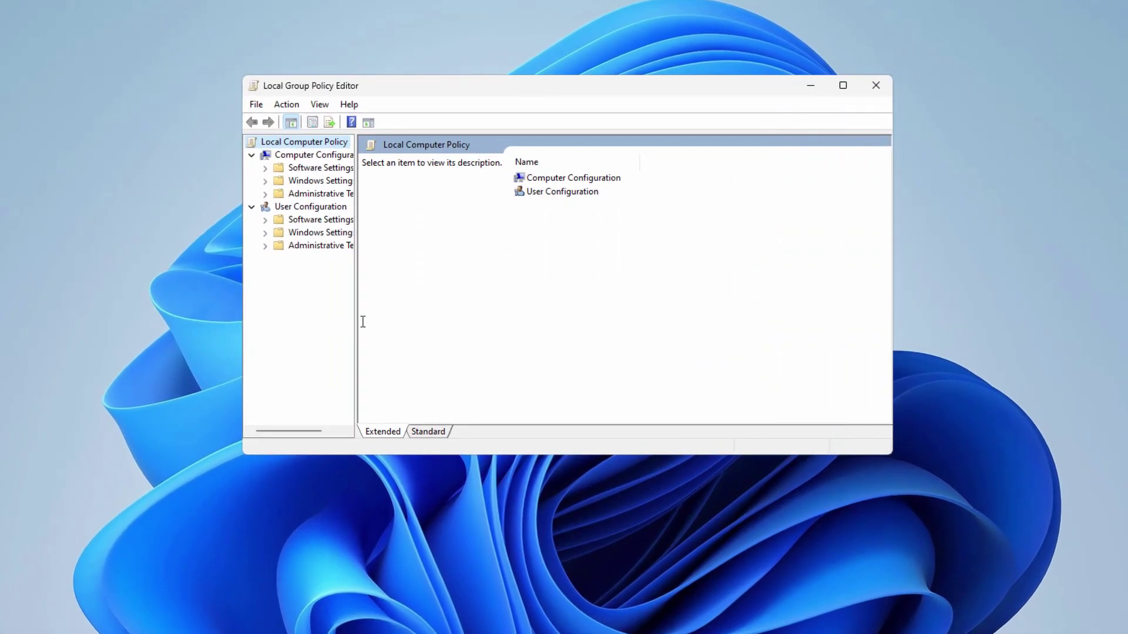
left_click_drag(356, 324, 423, 323)
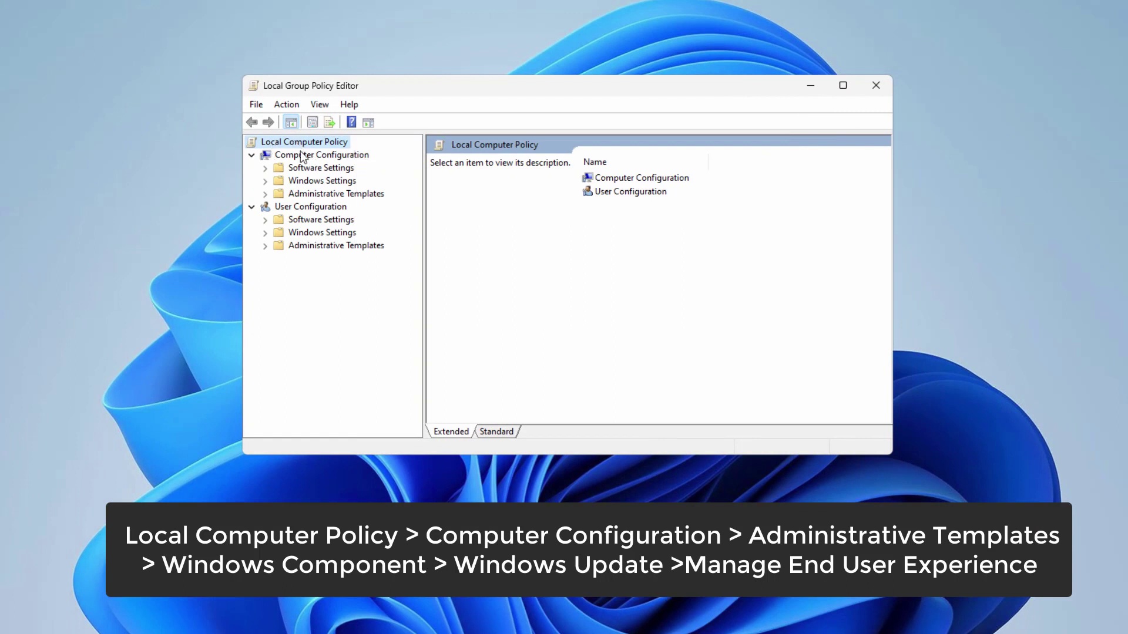
Expand Computer Configuration > Administrative Templates > Windows Components > Windows Update.
left_click(318, 154)
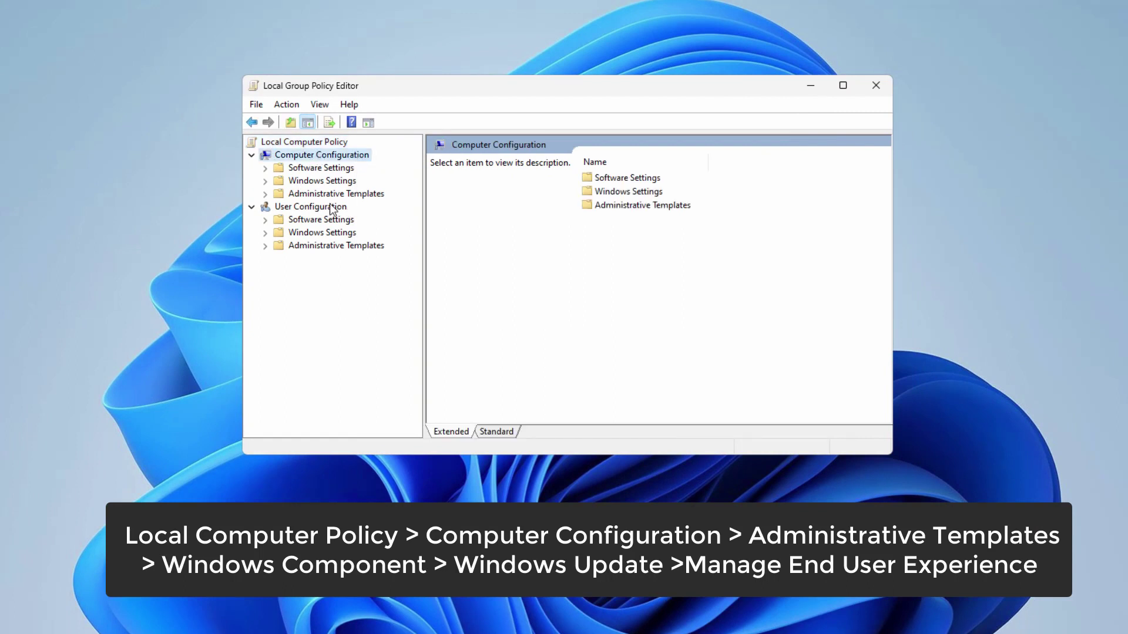
left_click(265, 194)
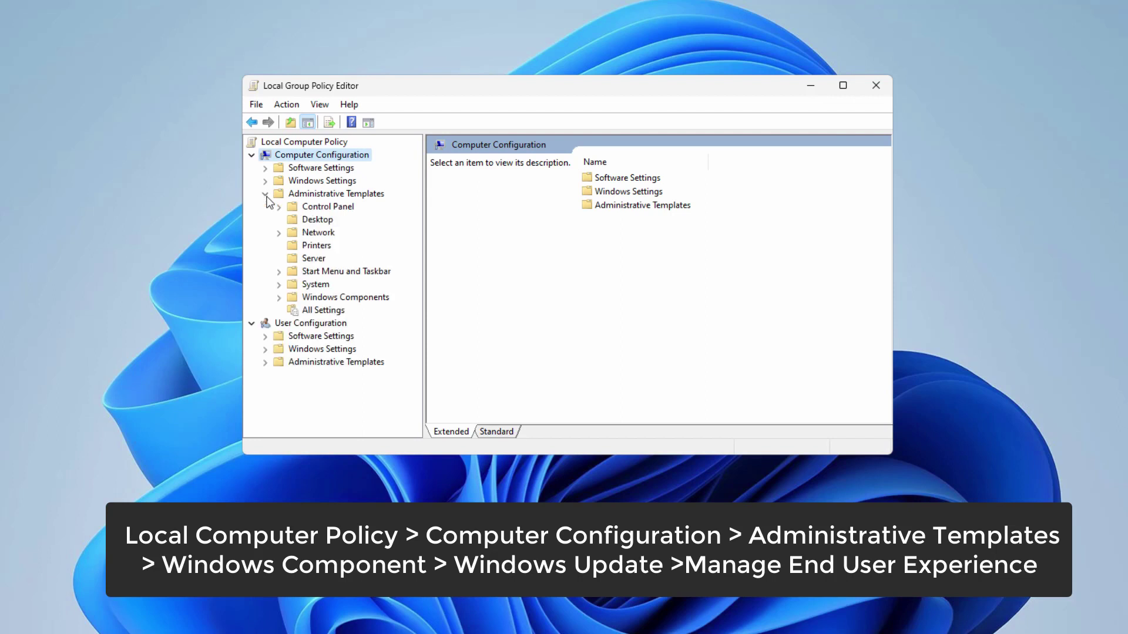
left_click(280, 298)
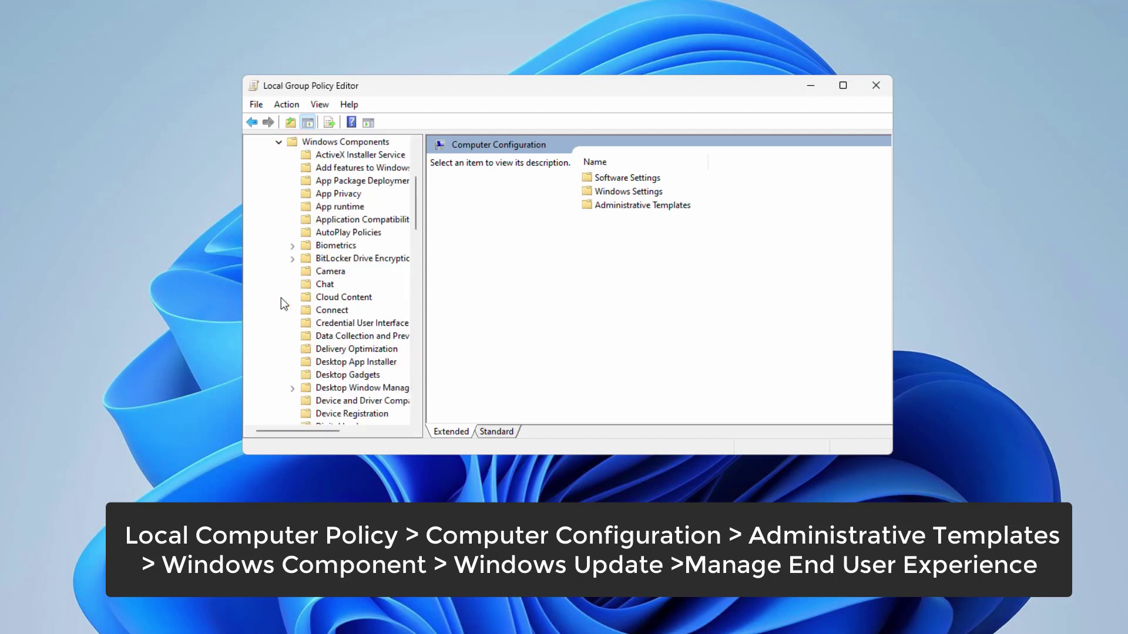
left_click_drag(423, 298, 478, 298)
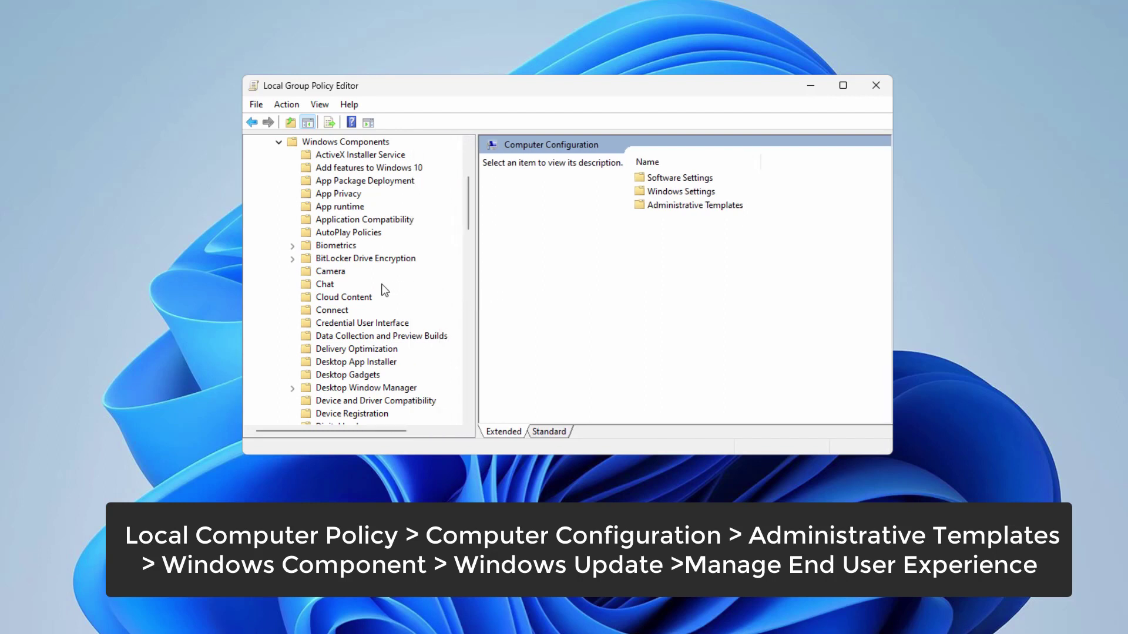
scroll(382, 290, "down", 20)
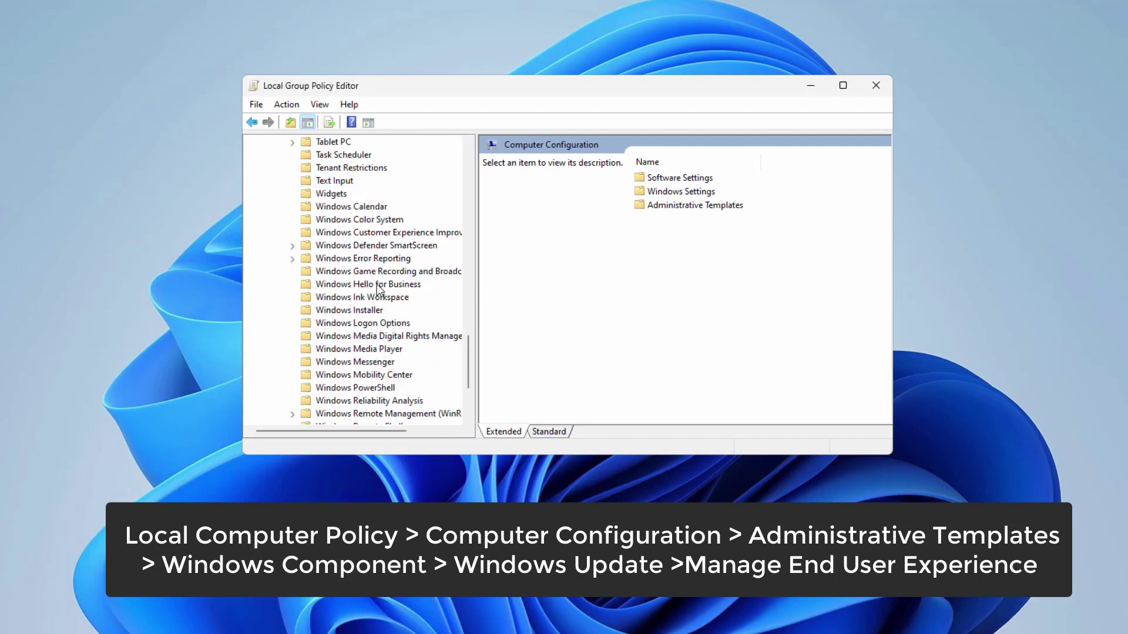
scroll(377, 289, "down", 3)
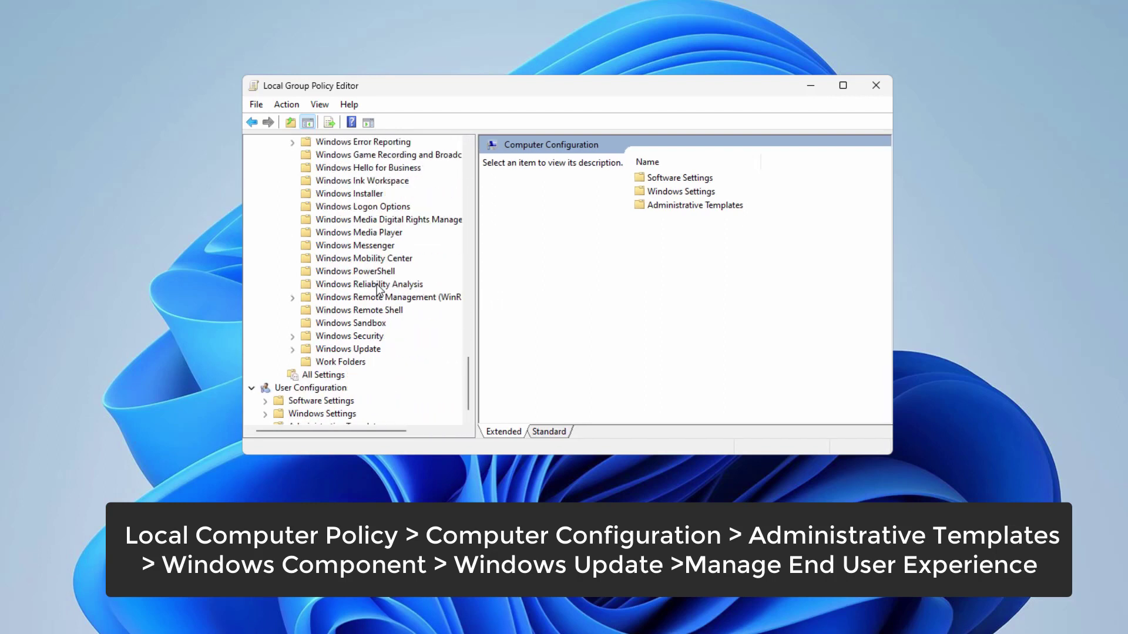
left_click(293, 349)
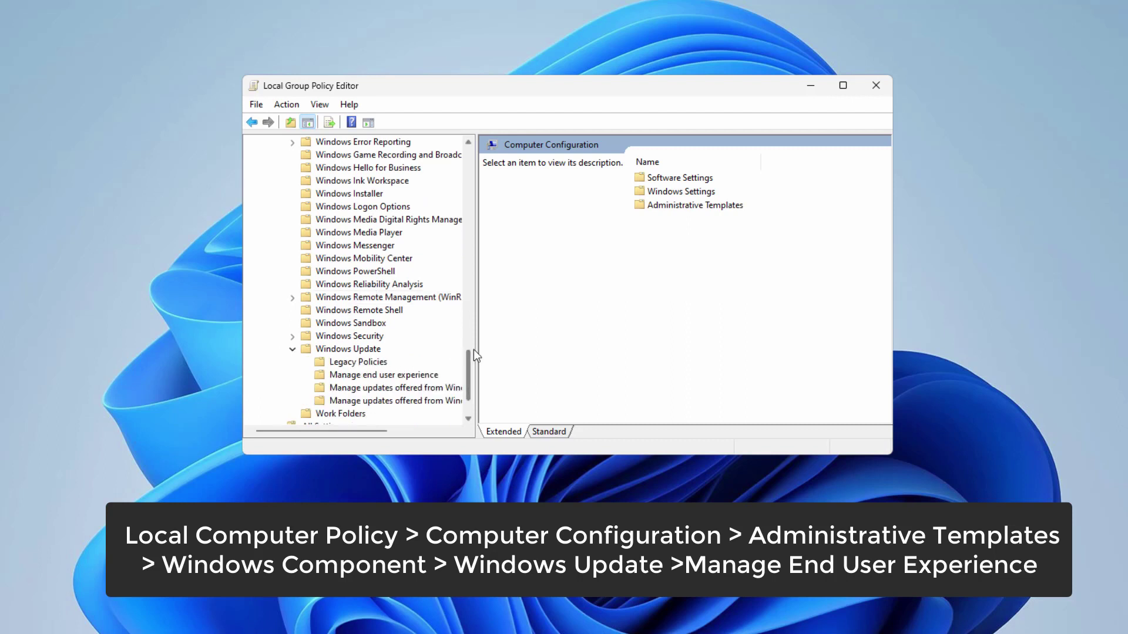
List the Manage end user experience settings and open Configure Automatic Updates.
left_click_drag(475, 351, 577, 321)
scroll(505, 319, "down", 2)
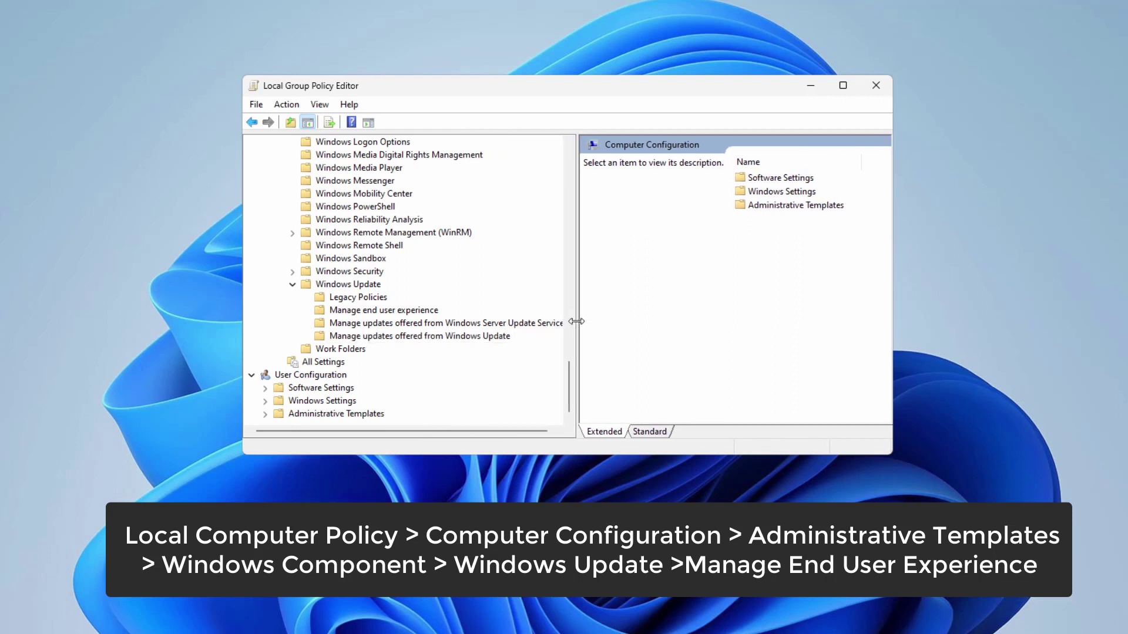
left_click(403, 312)
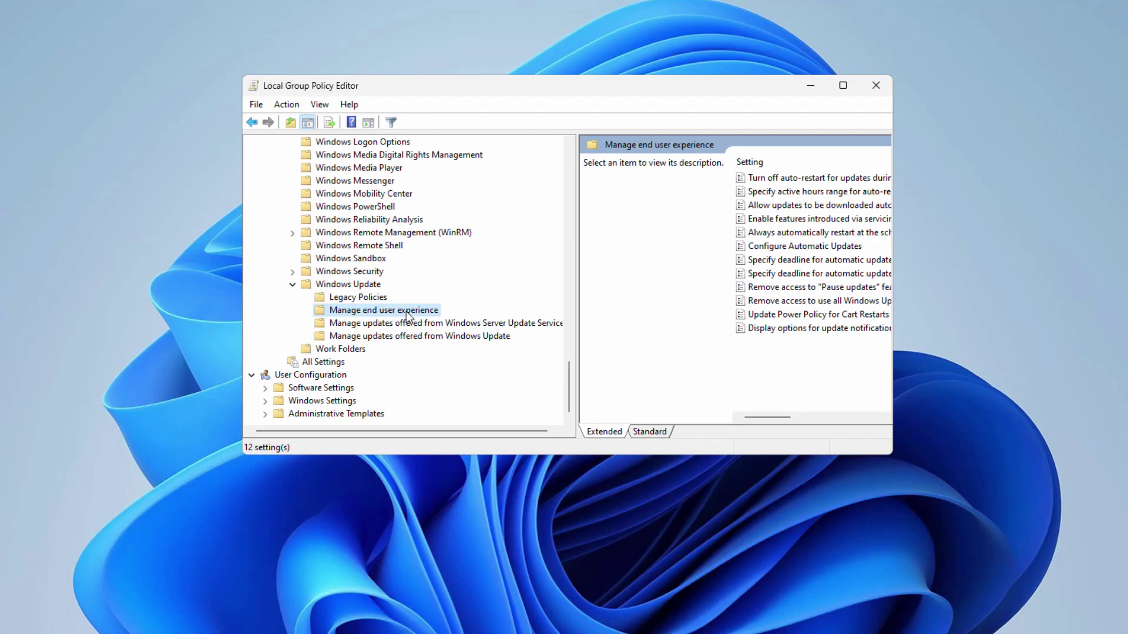
left_click_drag(893, 345, 1113, 346)
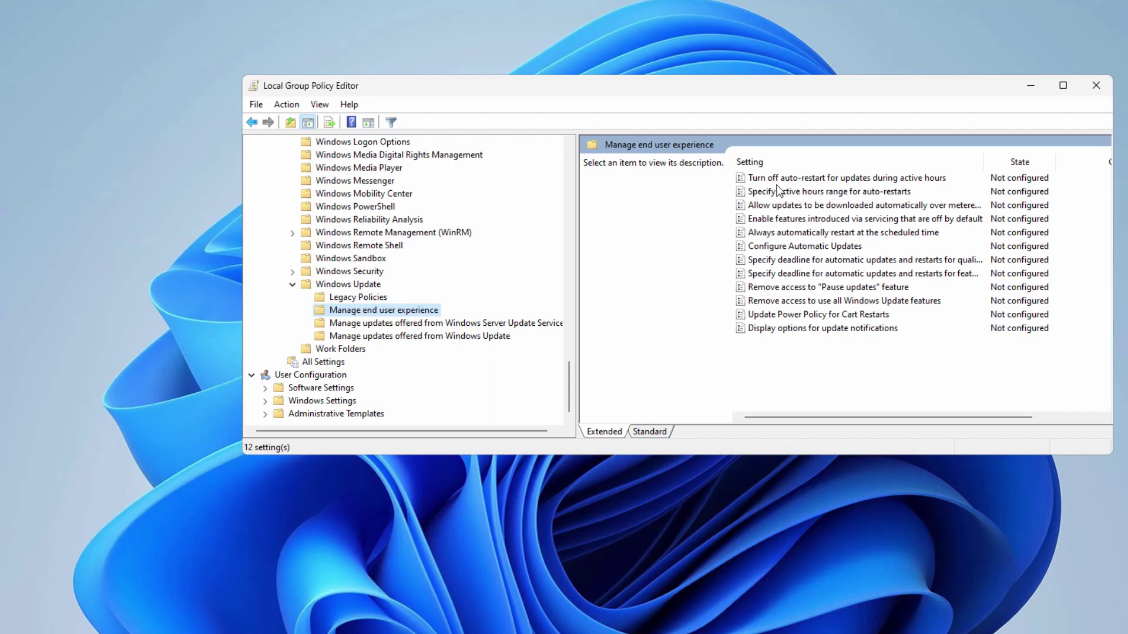
double_click(778, 245)
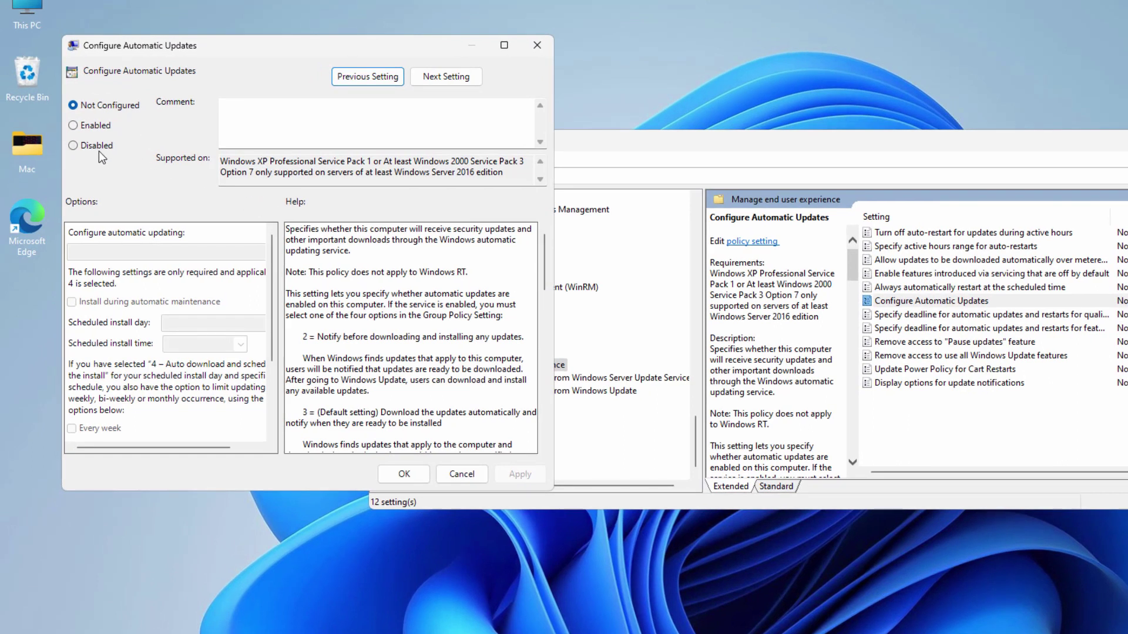
Set Configure Automatic Updates to Disabled, apply it, then close the Group Policy Editor.
left_click(99, 151)
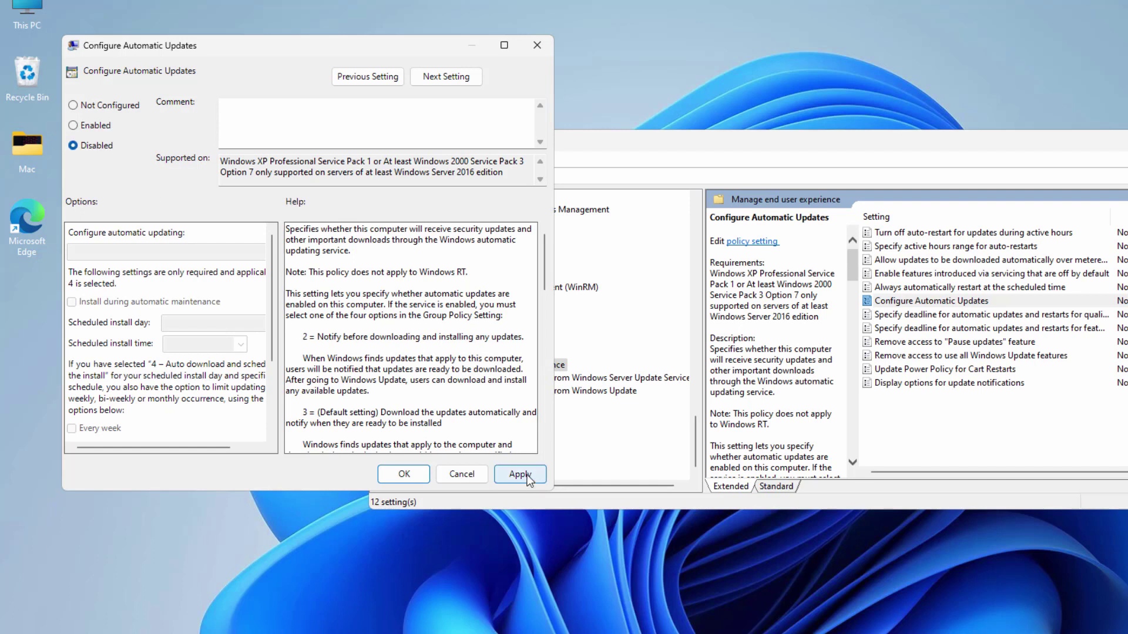
left_click(506, 474)
left_click(404, 474)
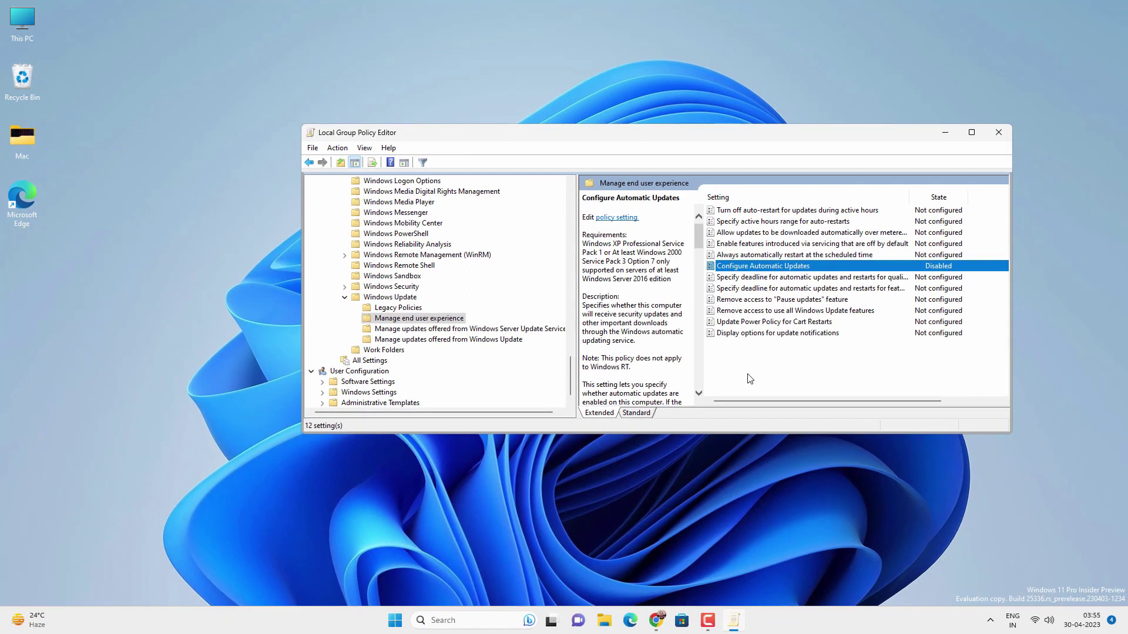
left_click(816, 401)
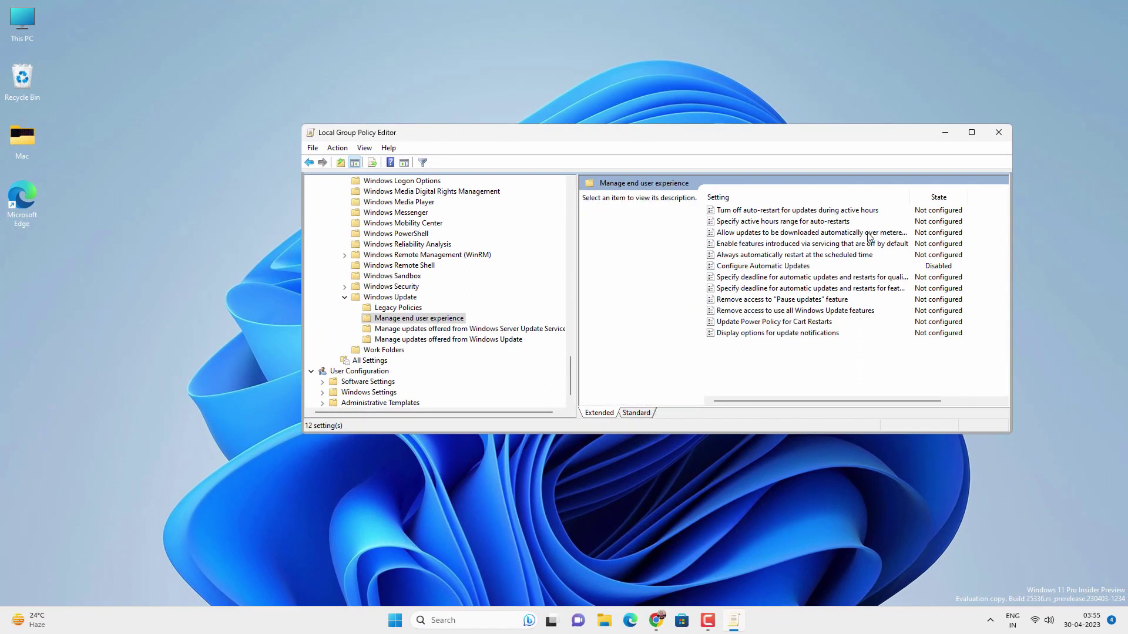
left_click(999, 133)
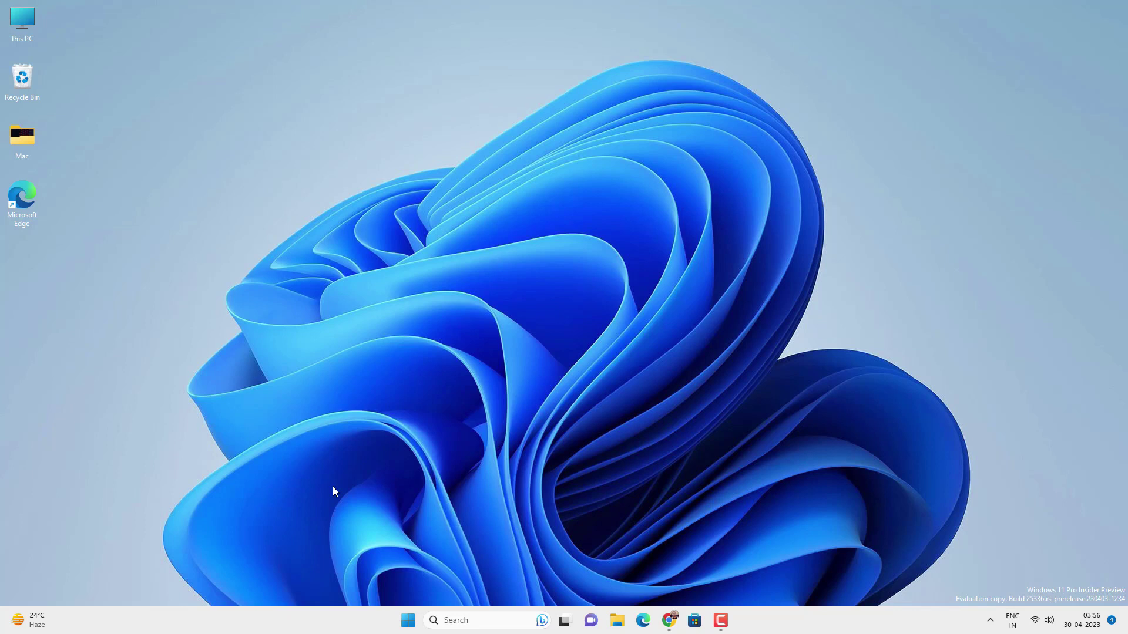
Search for regedit and launch Registry Editor.
left_click(473, 611)
type("regedit")
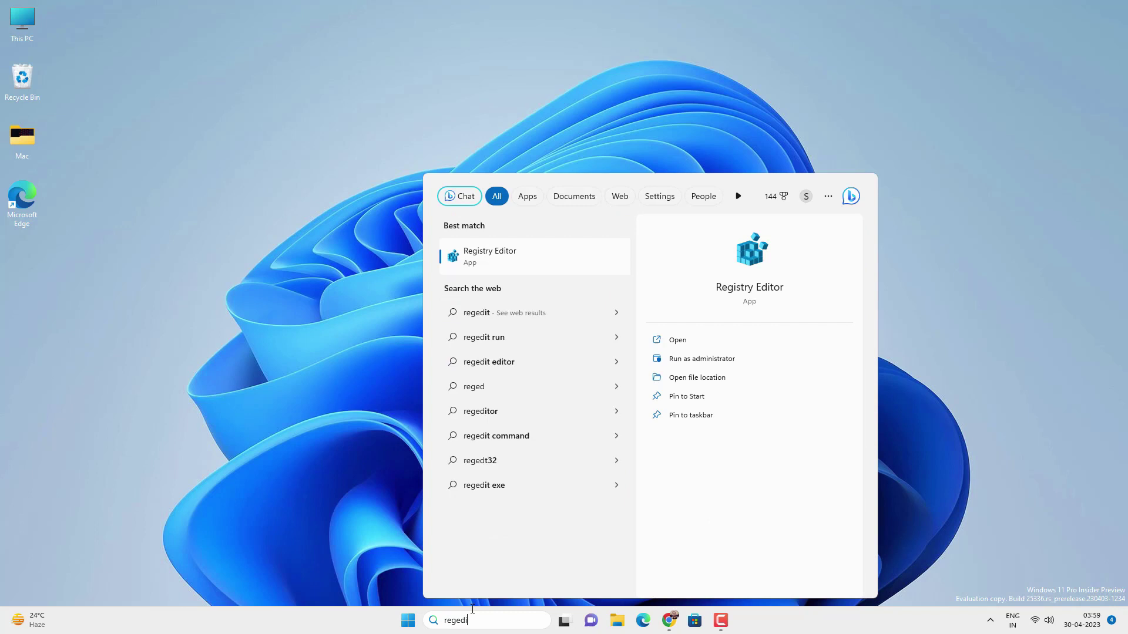
left_click(522, 255)
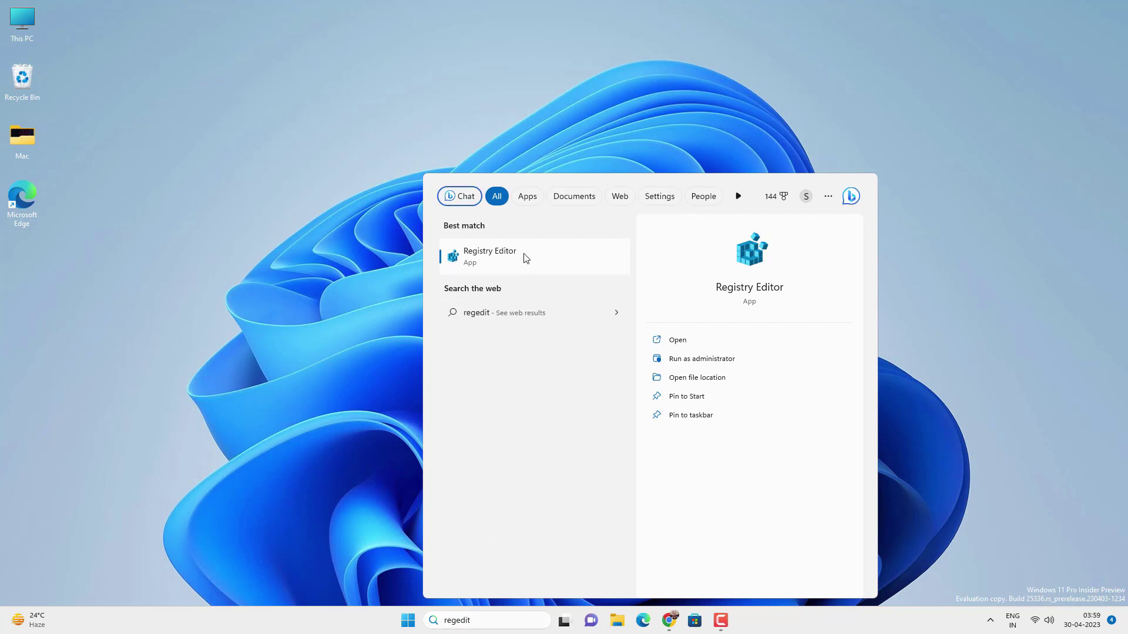
left_click(526, 259)
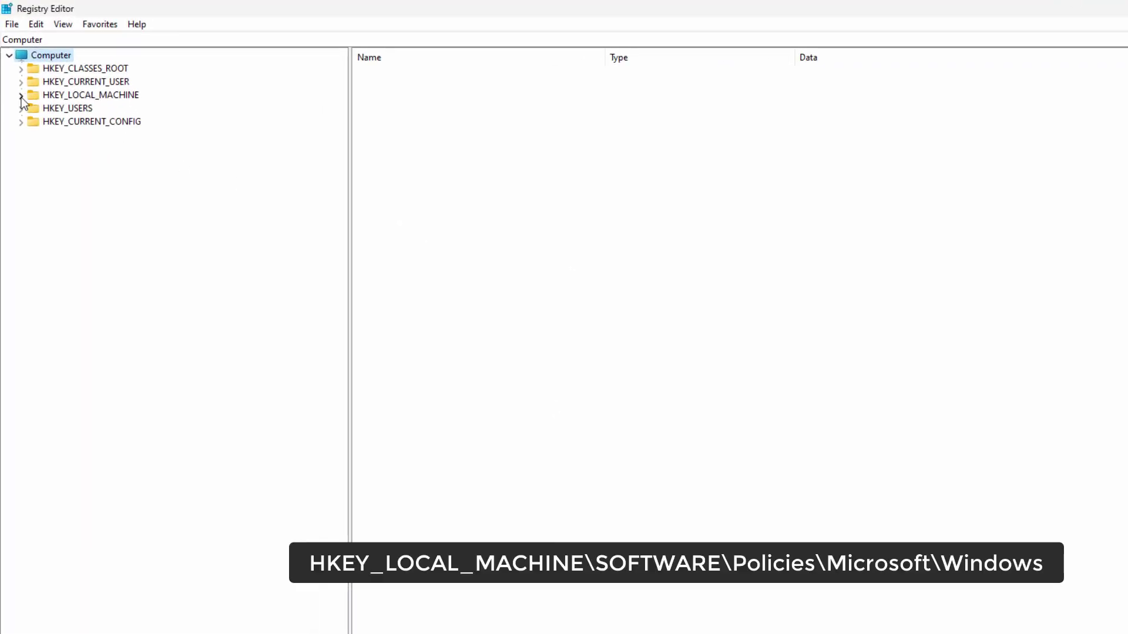
Expand HKEY_LOCAL_MACHINE\SOFTWARE\Policies\Microsoft\Windows to list its subkeys.
left_click(21, 95)
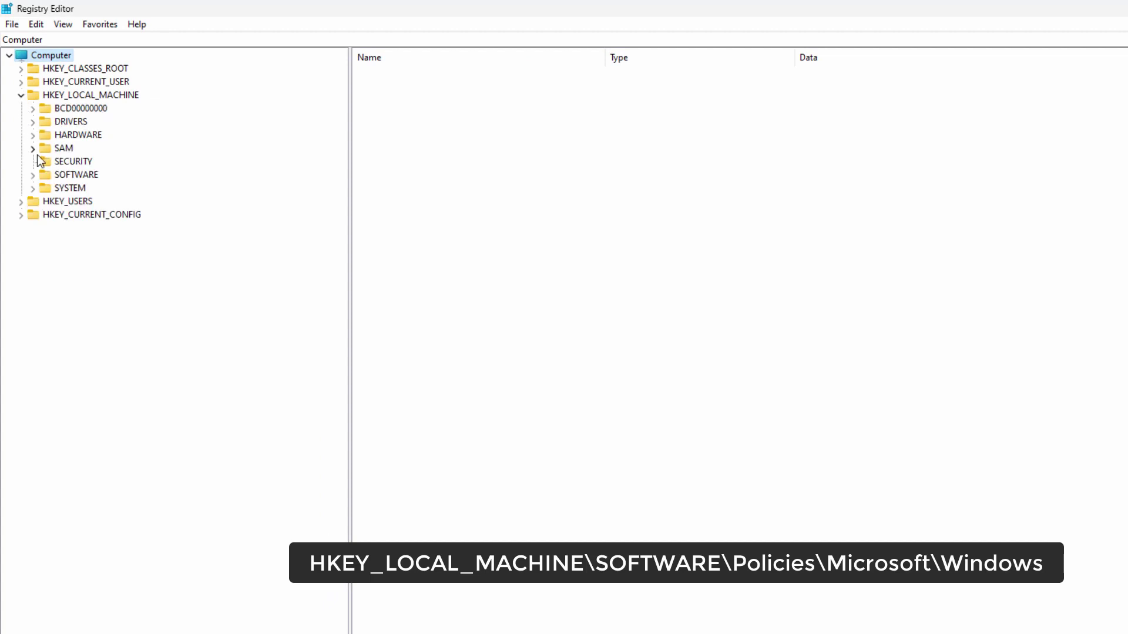
left_click(32, 175)
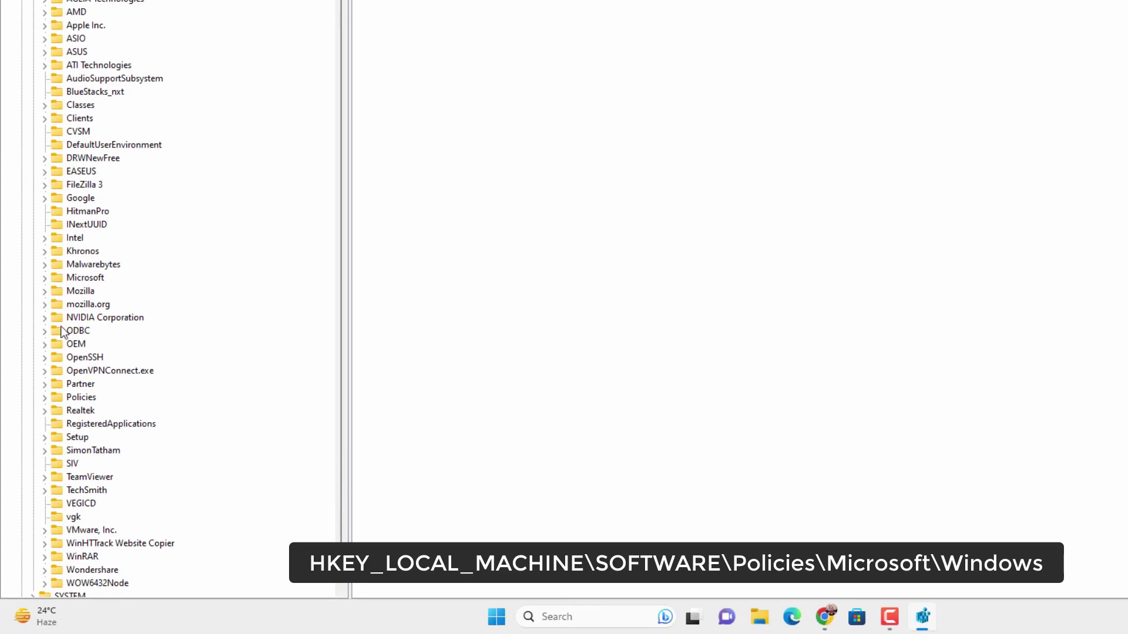
left_click(45, 398)
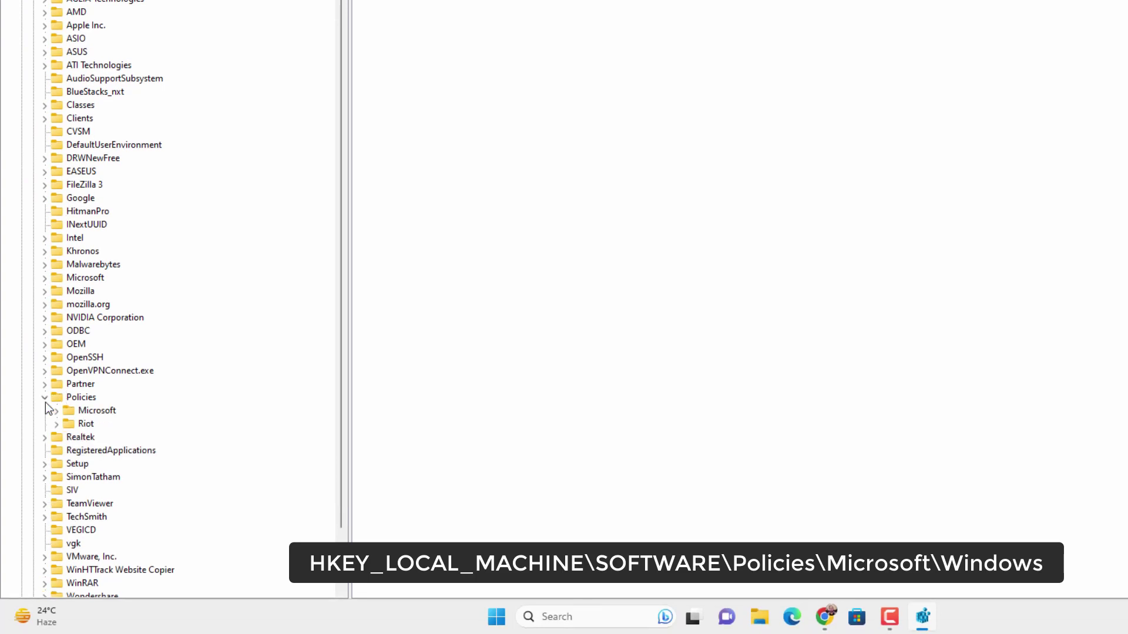
left_click(56, 411)
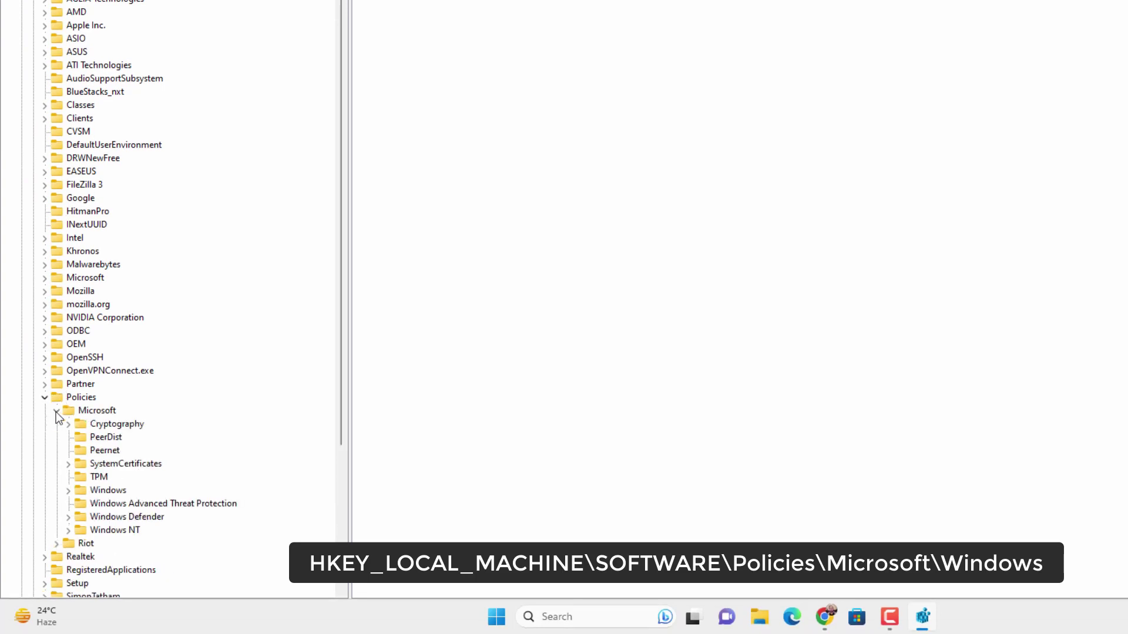
left_click(86, 489)
scroll(140, 467, "down", 1)
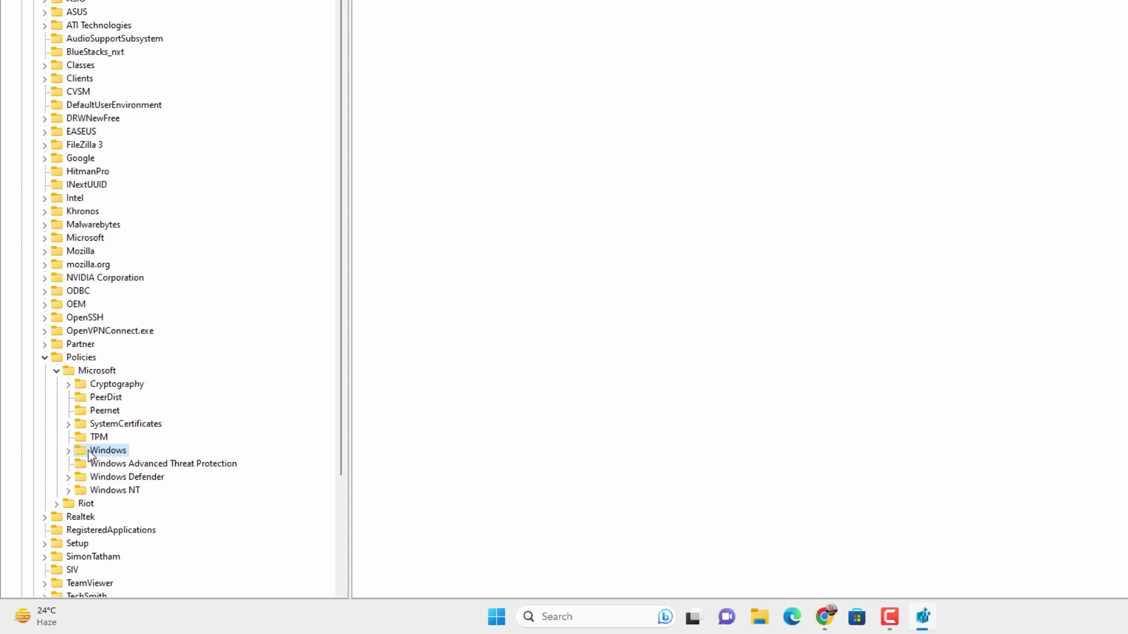
left_click(70, 451)
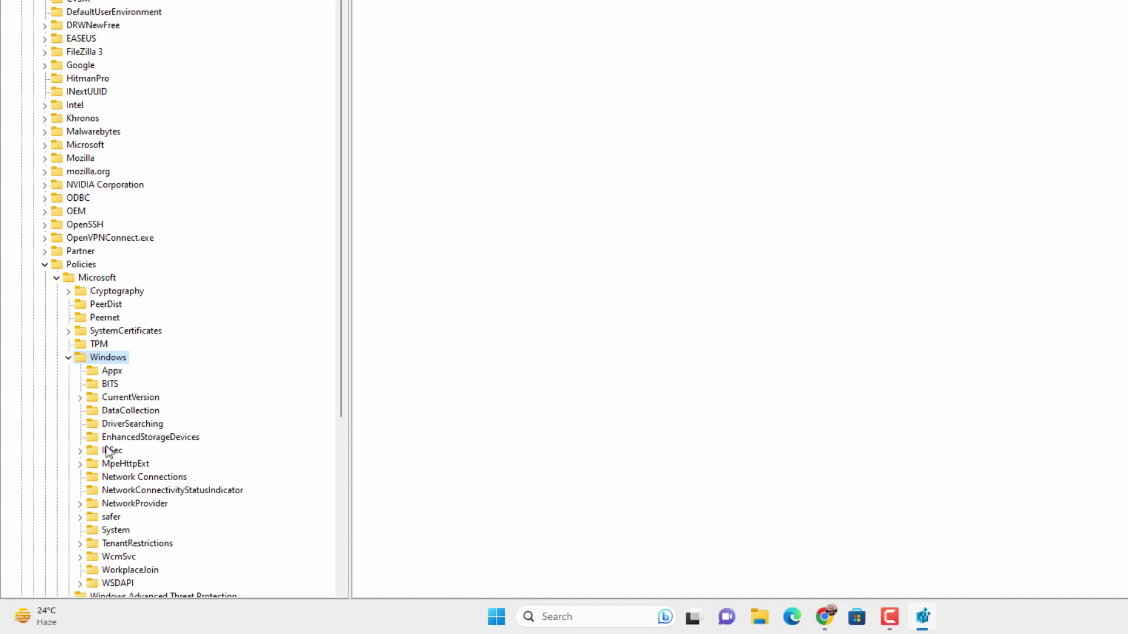
Create a new key under Windows and rename it WindowsUpdate.
right_click(120, 360)
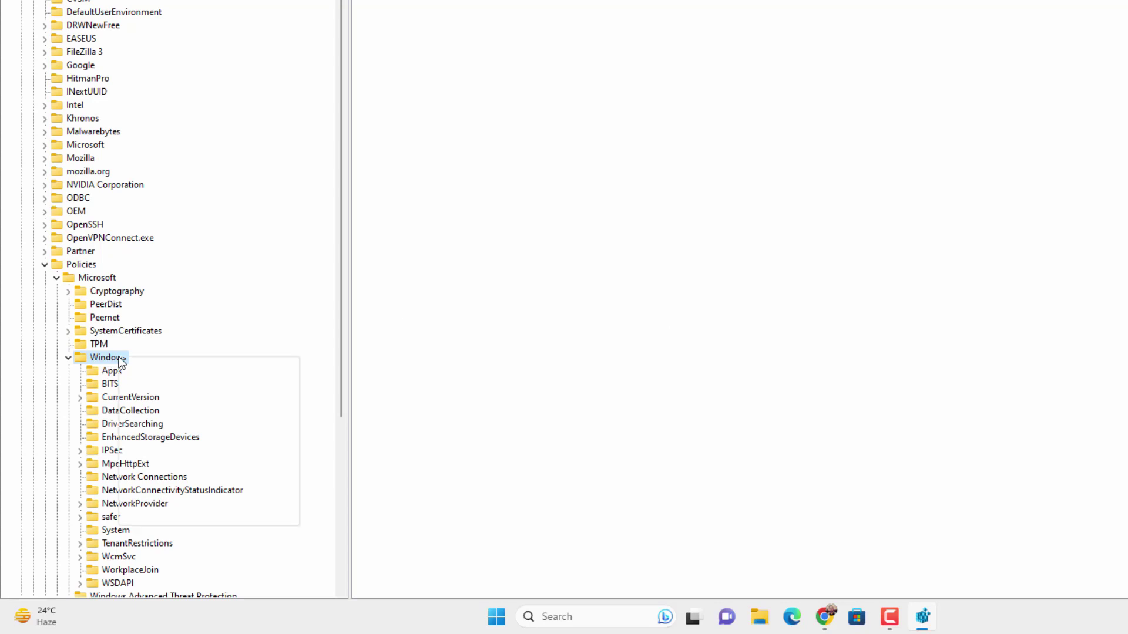
mouse_move(149, 386)
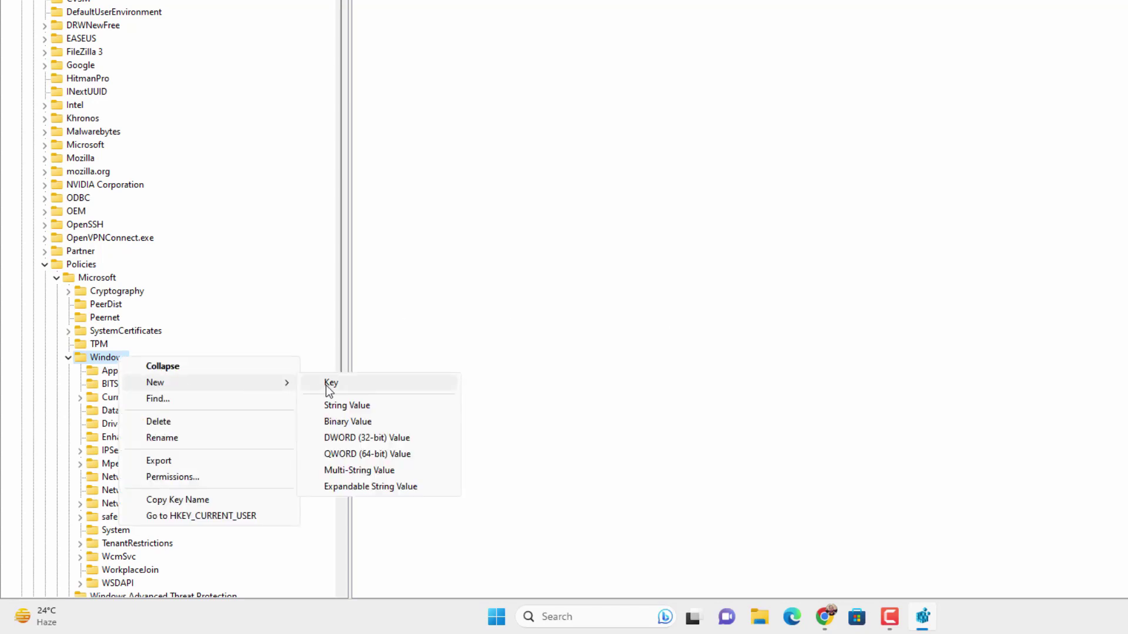
left_click(359, 381)
scroll(282, 417, "down", 2)
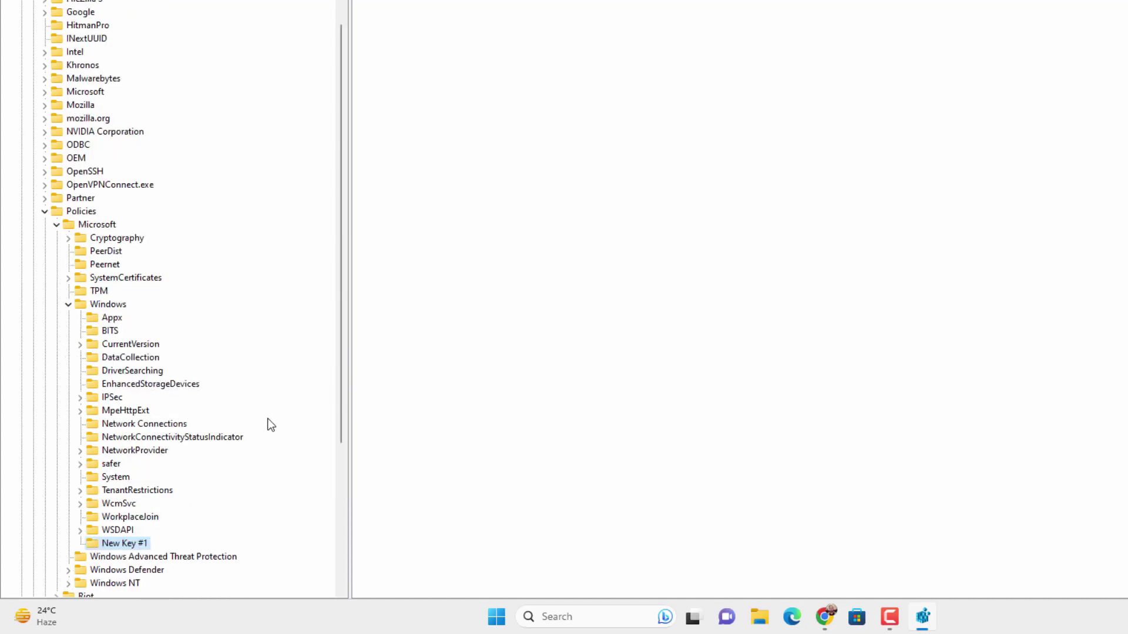
right_click(138, 505)
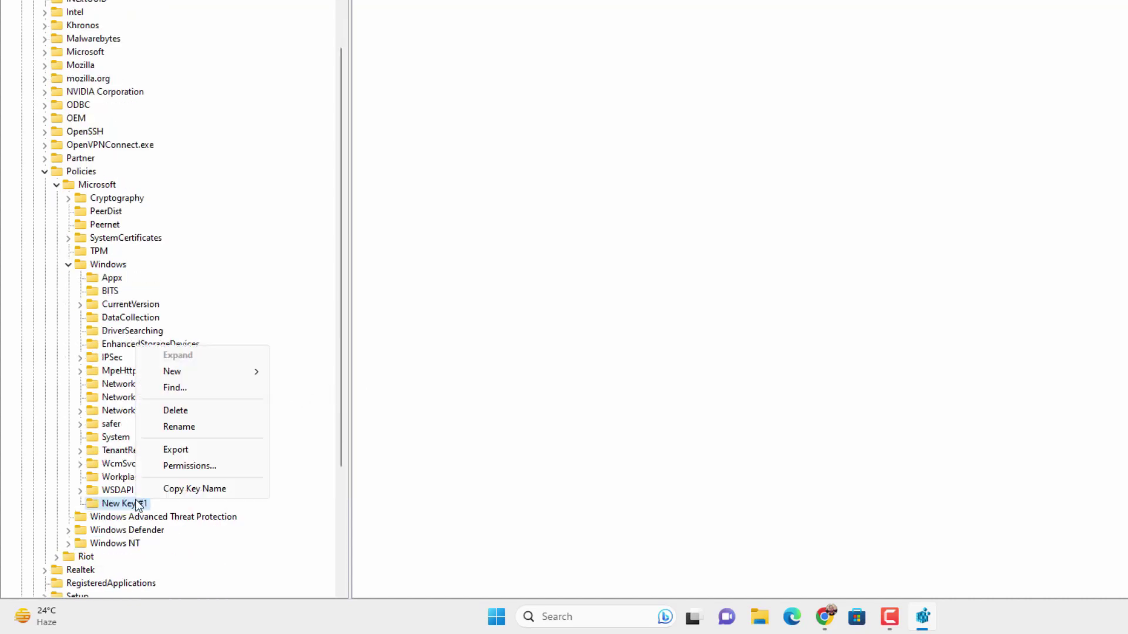
left_click(179, 427)
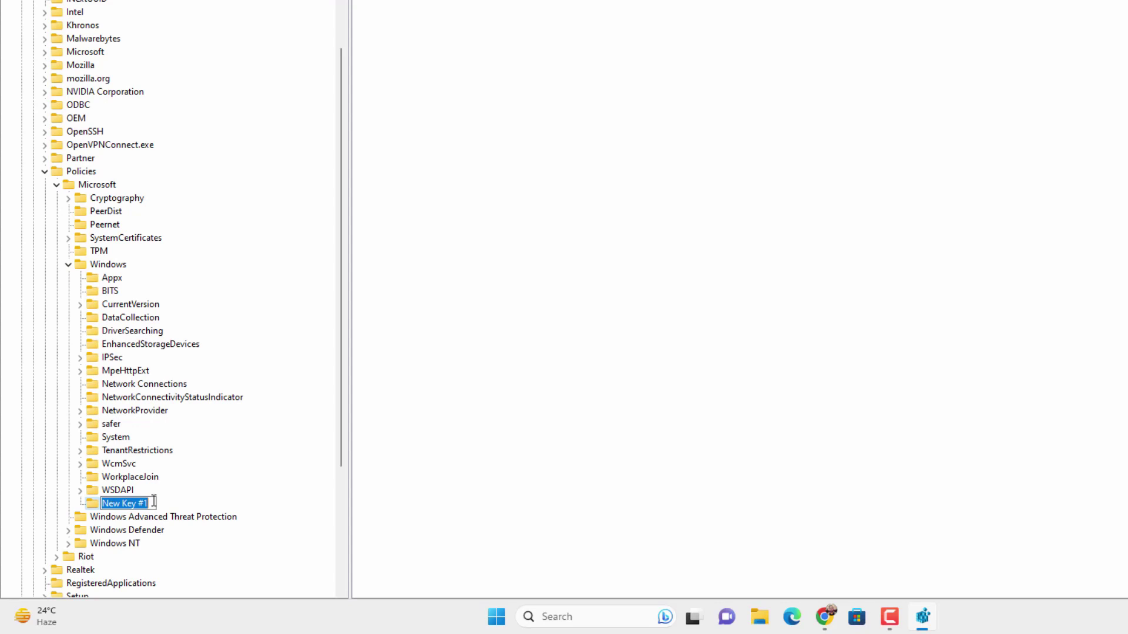
type("Windows")
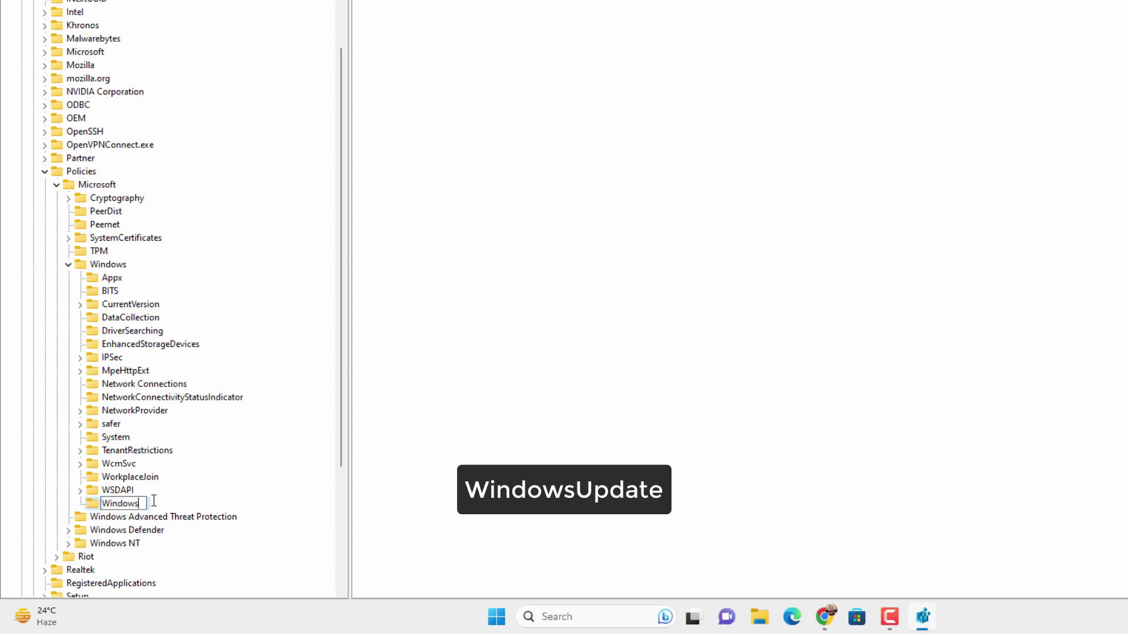
type("Update")
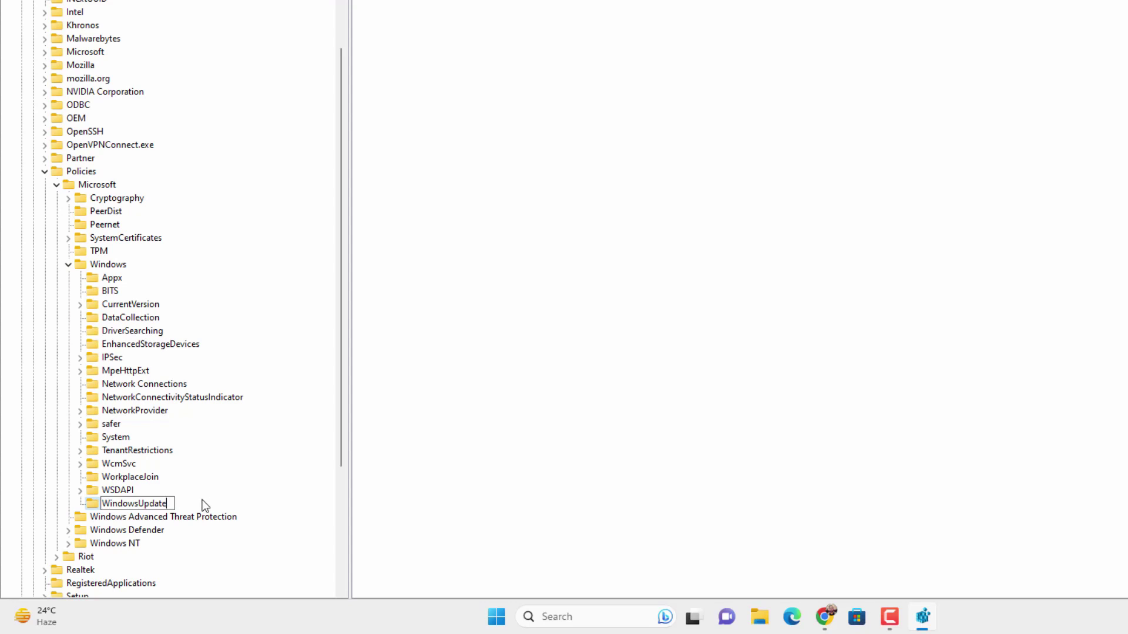
key("Return")
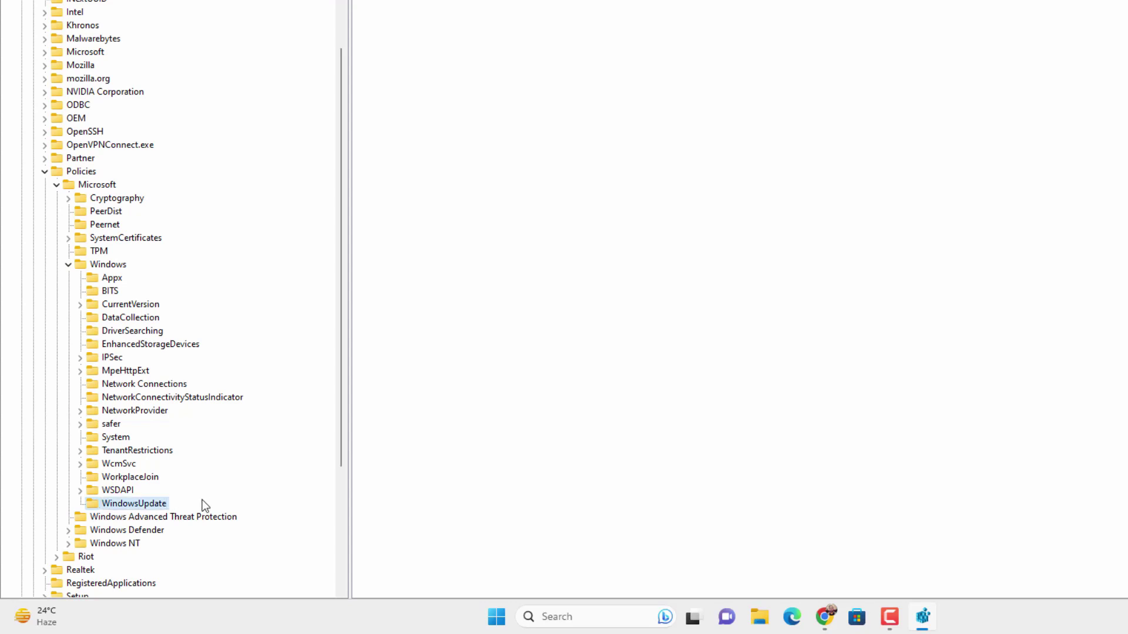
Add a subkey named AU inside WindowsUpdate.
right_click(162, 509)
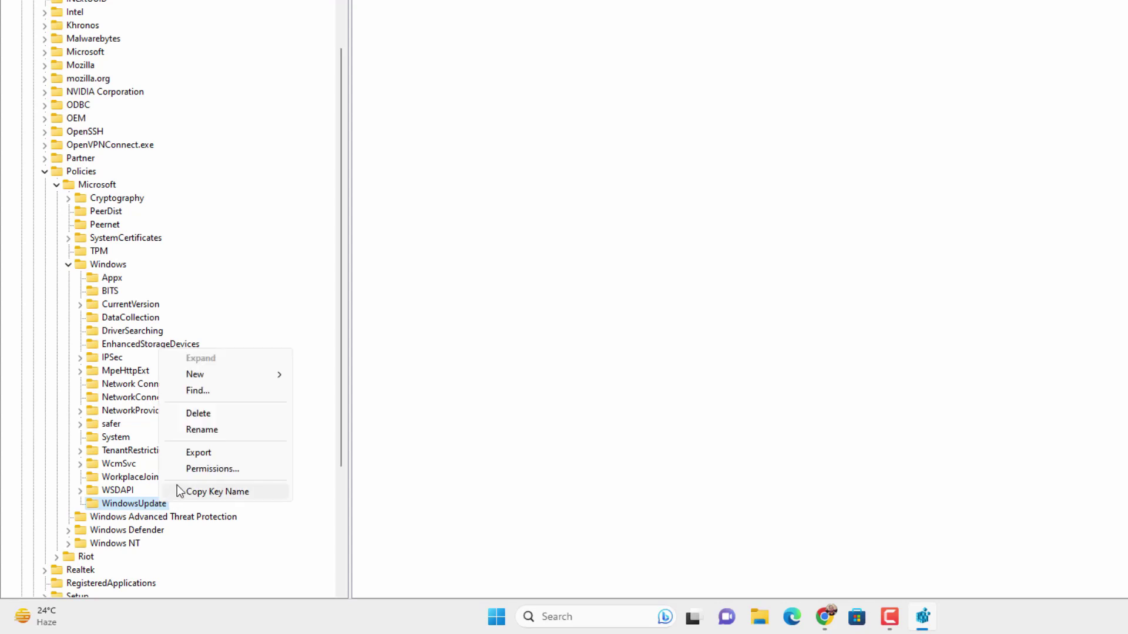
mouse_move(245, 378)
left_click(347, 376)
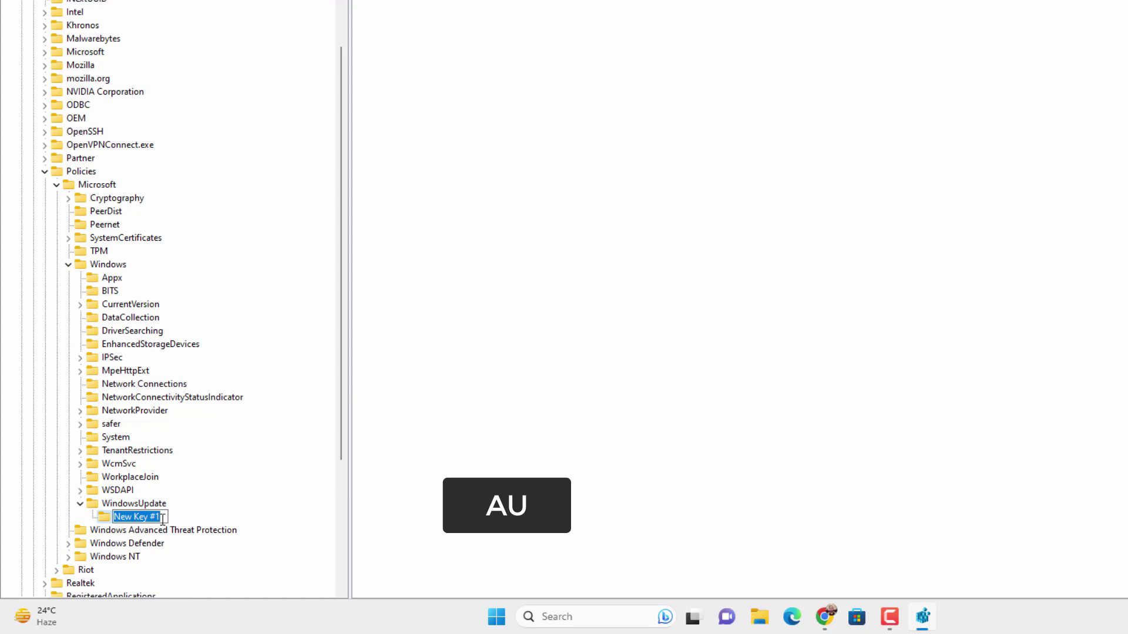
key("BackSpace")
type("AU")
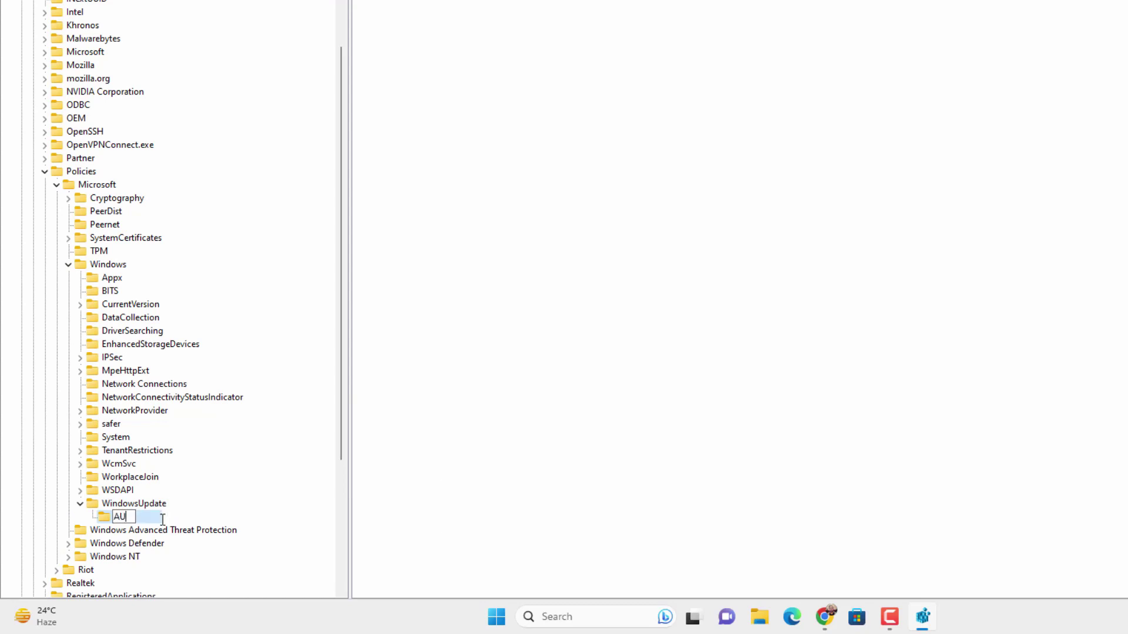
key("Return")
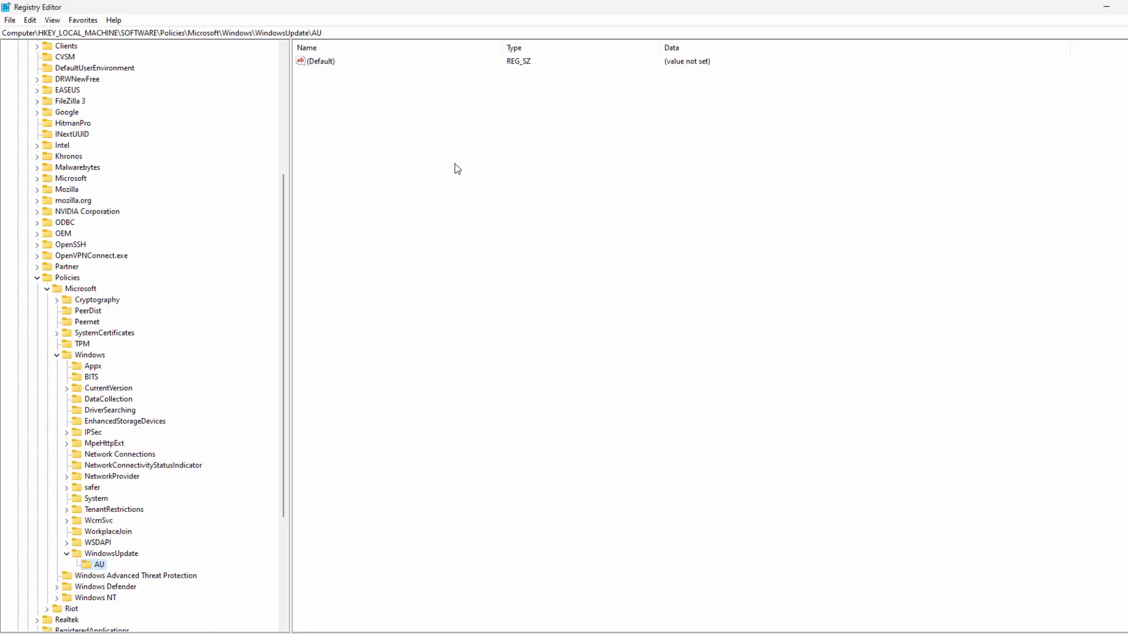
Create a DWORD (32-bit) value named NoAutoUpdate in the AU key.
right_click(456, 167)
mouse_move(497, 171)
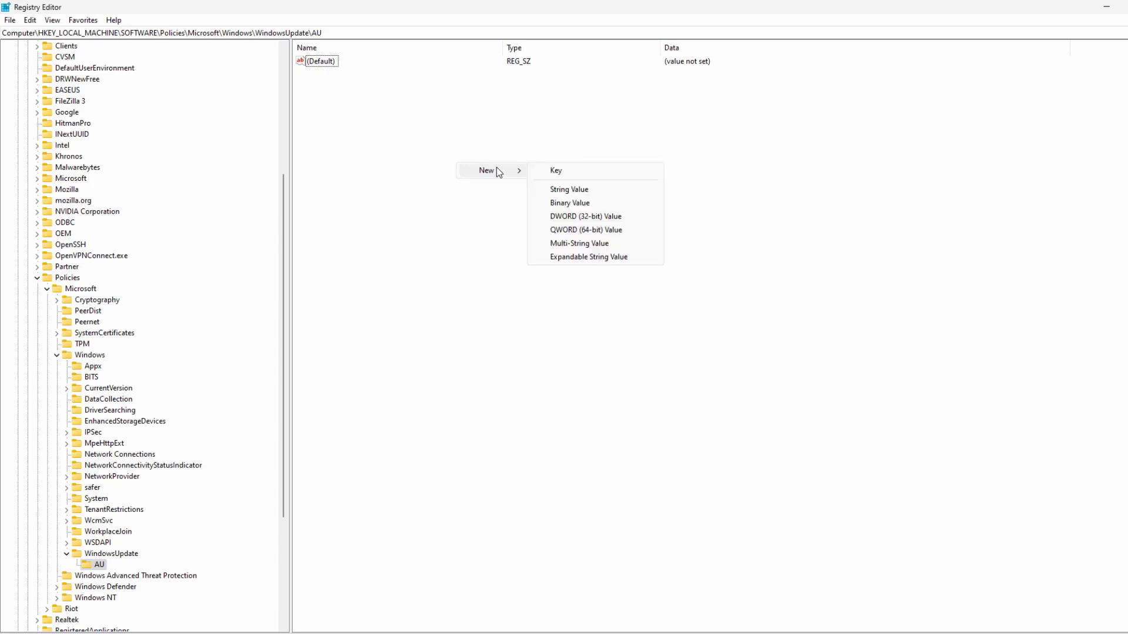
left_click(633, 222)
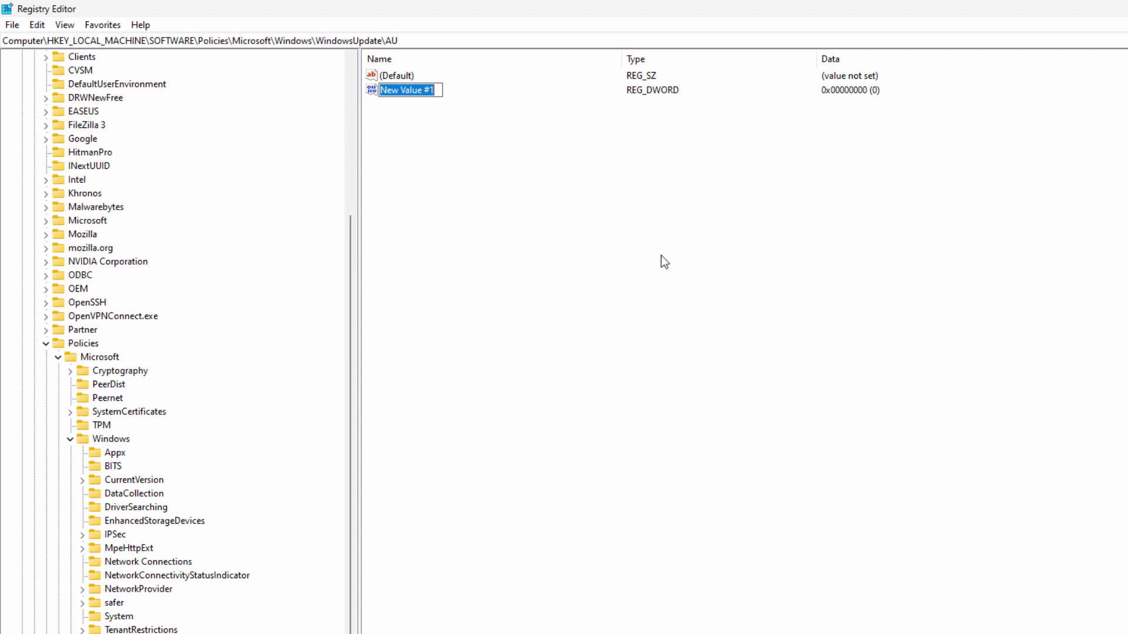
left_click_drag(439, 88, 368, 88)
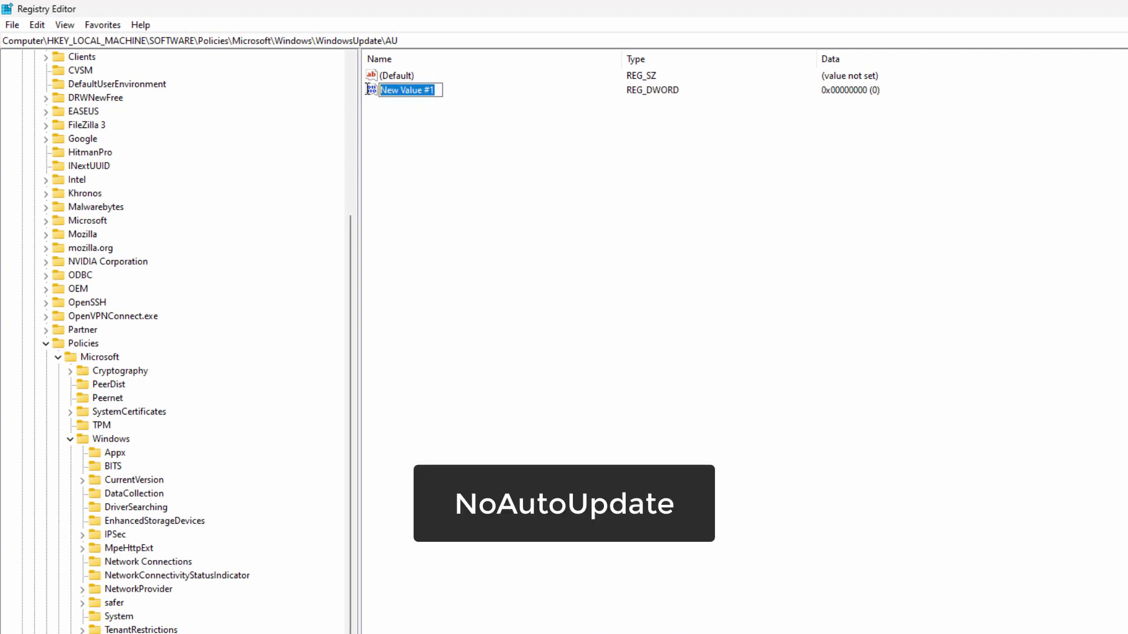
type("No")
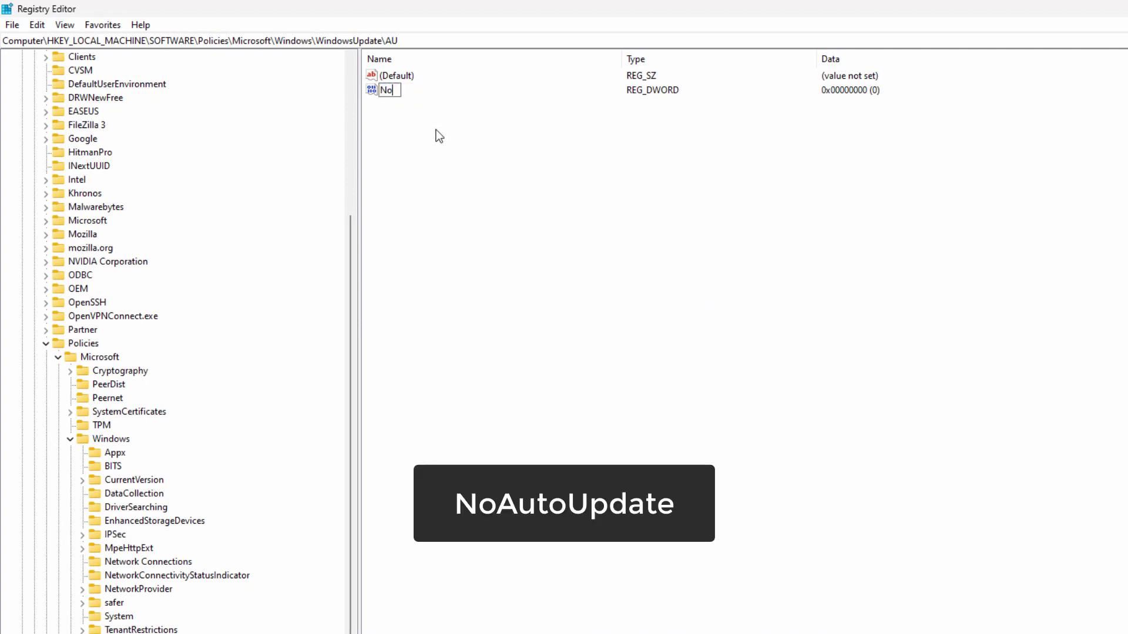
type("AutoUpdate")
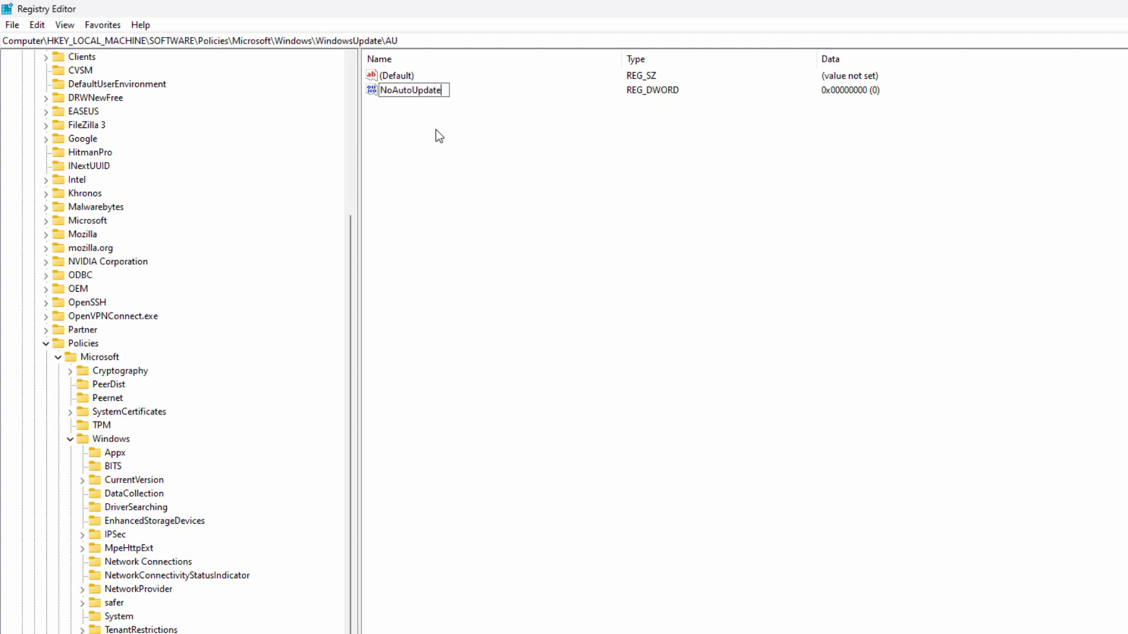
key("Return")
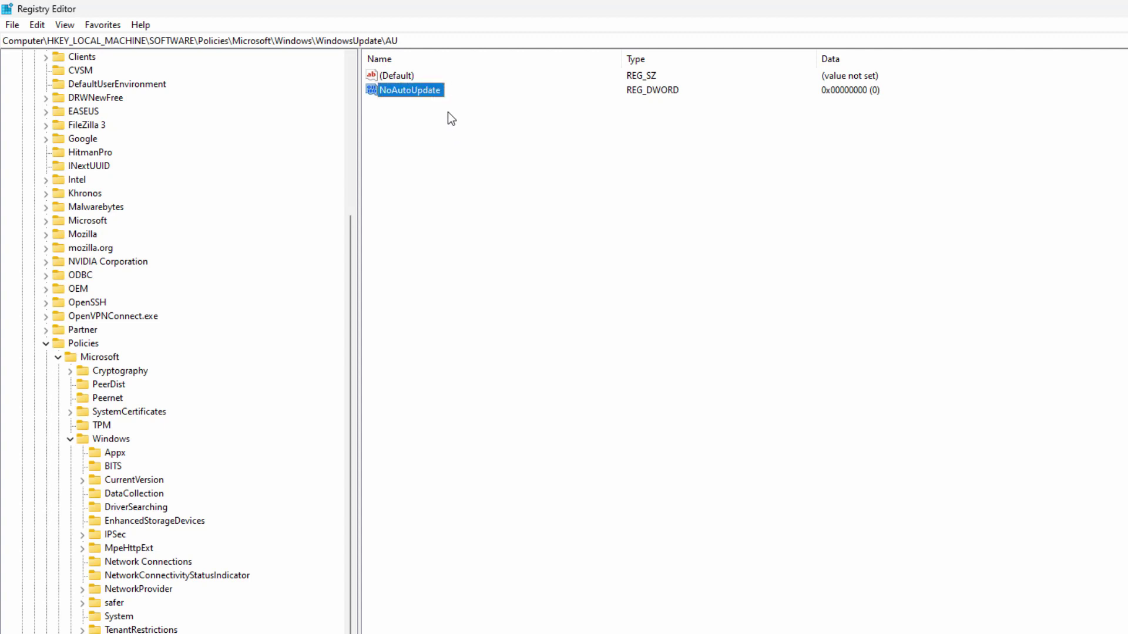
Change NoAutoUpdate's value data from 0 to 1 and save it.
double_click(427, 93)
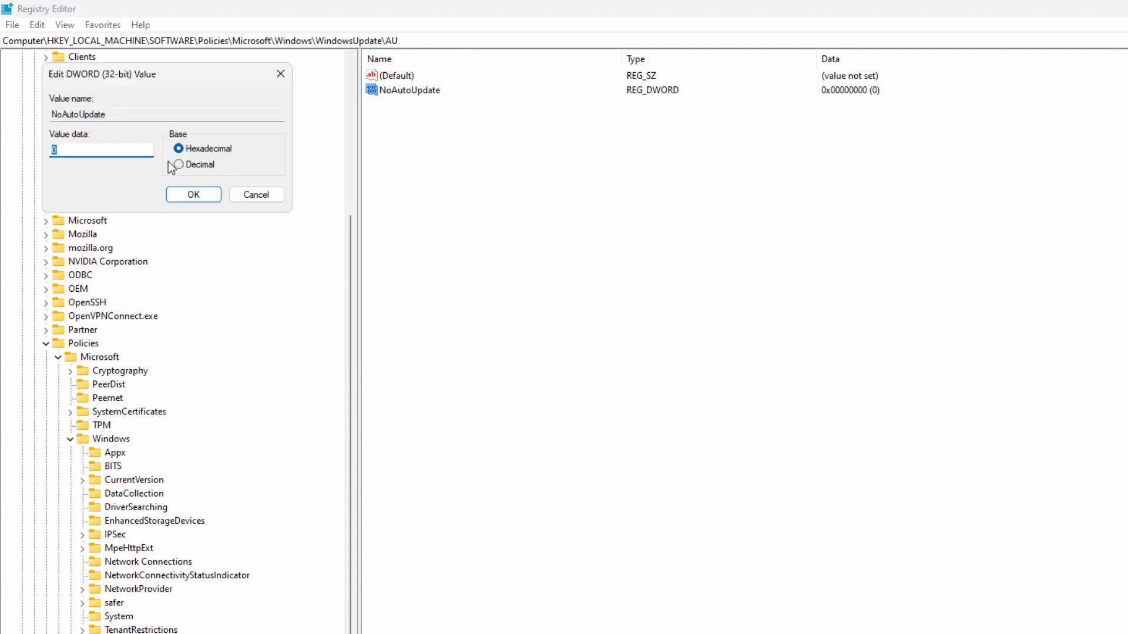
left_click(110, 152)
key("BackSpace")
type("1")
left_click(194, 195)
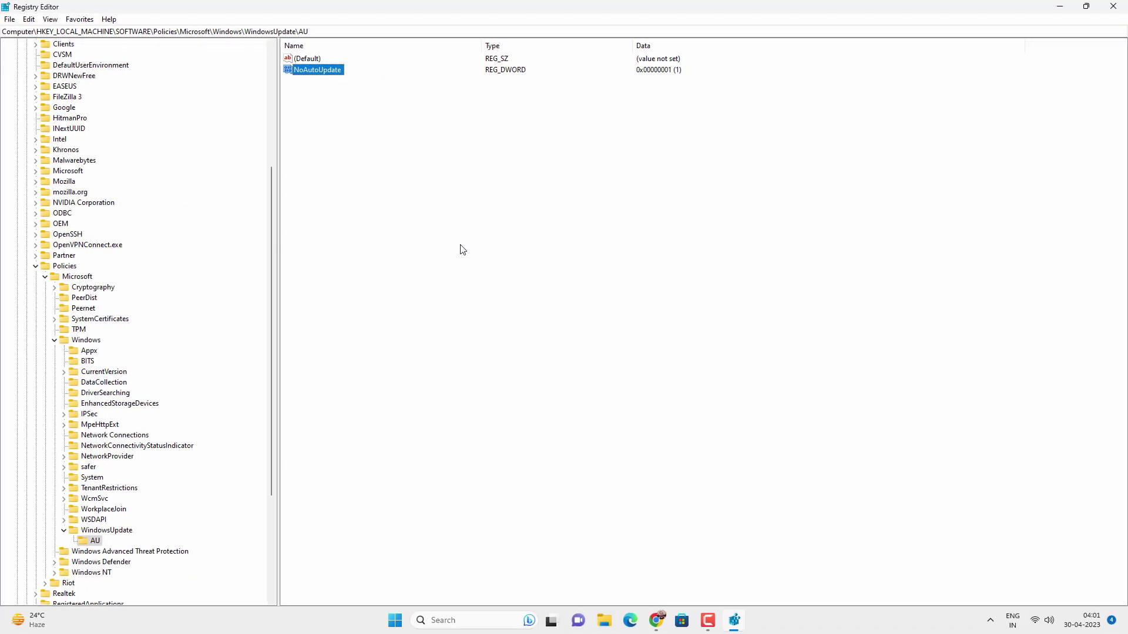
Close Registry Editor, leaving NoAutoUpdate set to 1 in the AU key.
left_click(1114, 6)
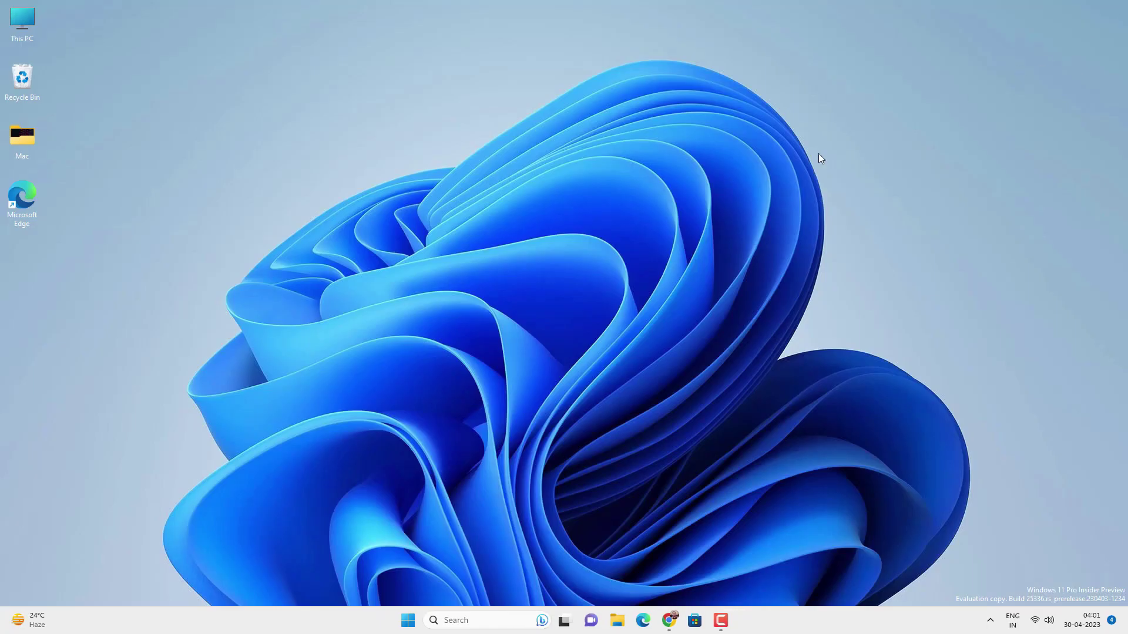